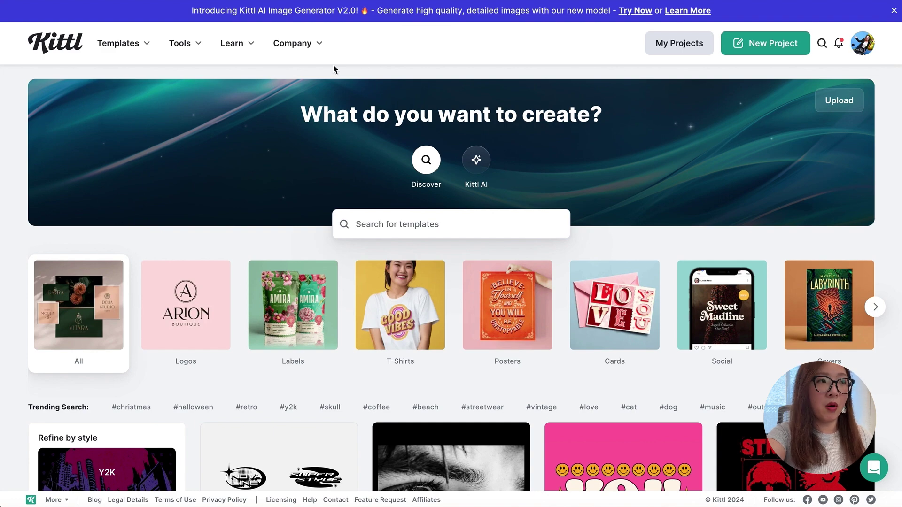
scroll(305, 260, down, 10)
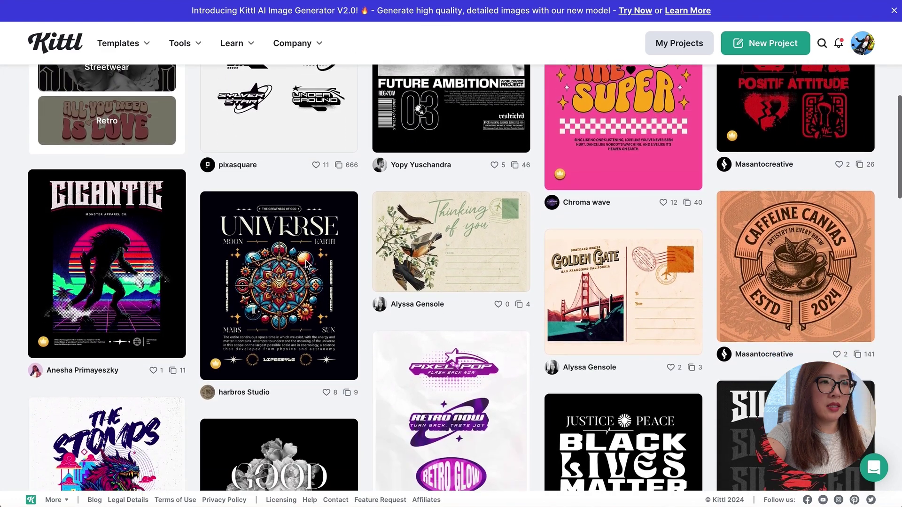
scroll(307, 264, down, 6)
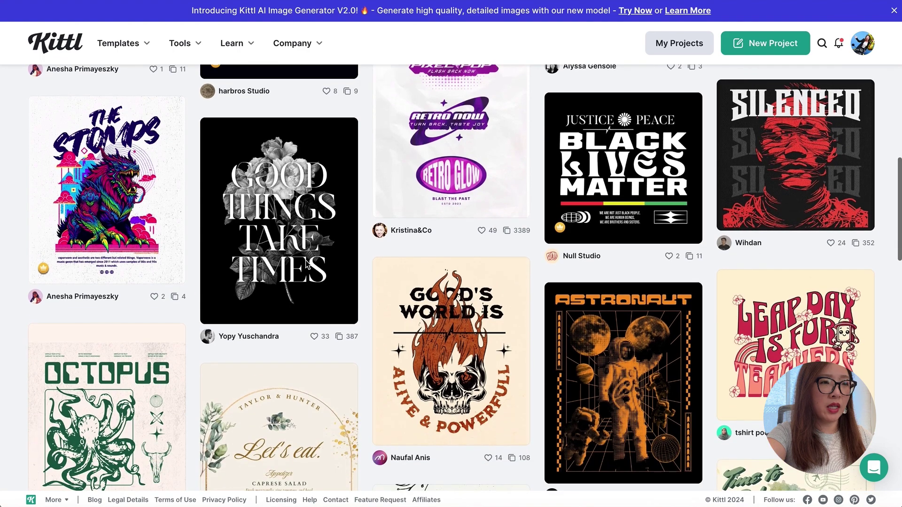
scroll(306, 264, down, 8)
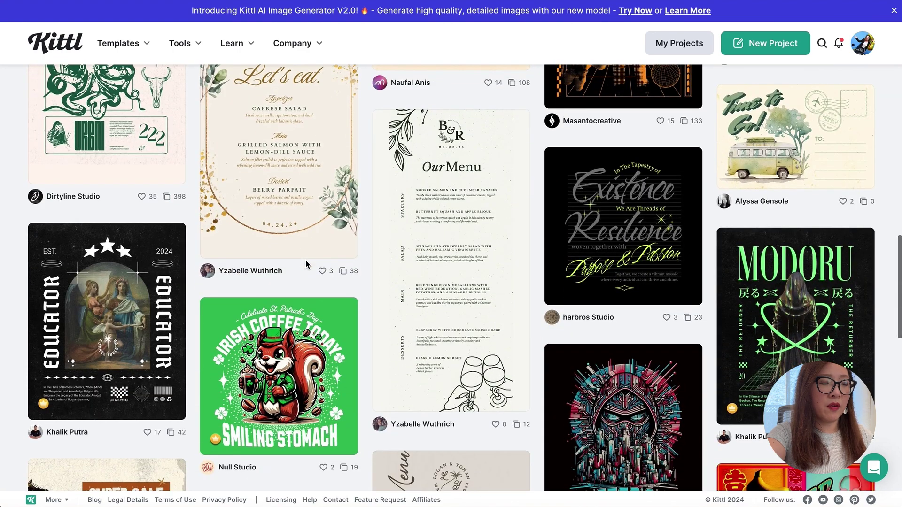
scroll(306, 260, down, 12)
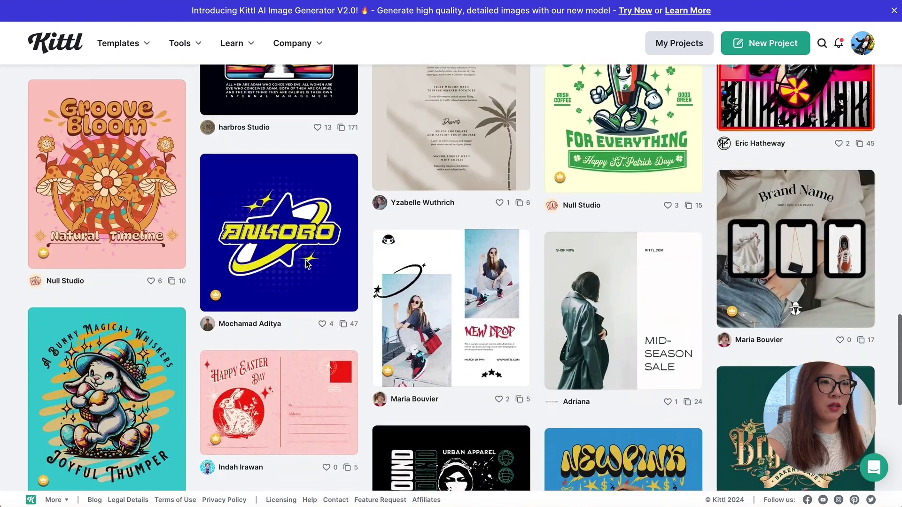
scroll(305, 260, down, 3)
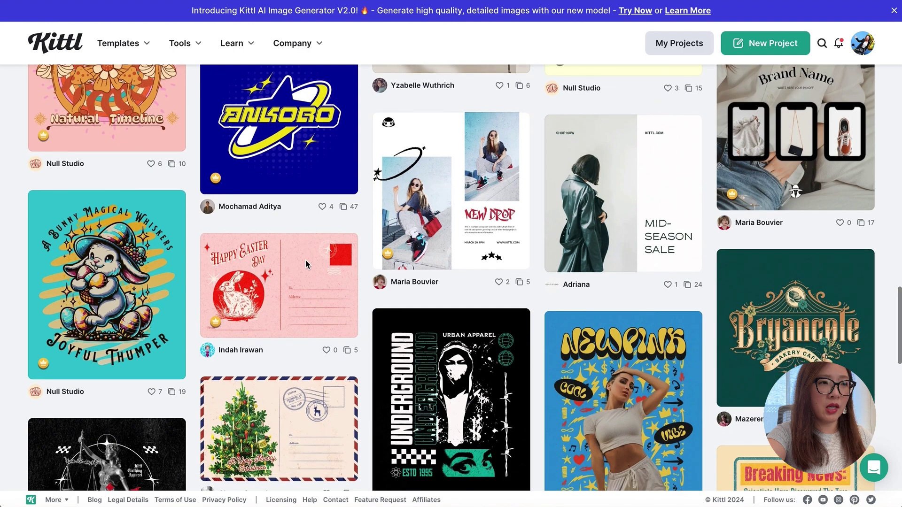
scroll(305, 260, down, 4)
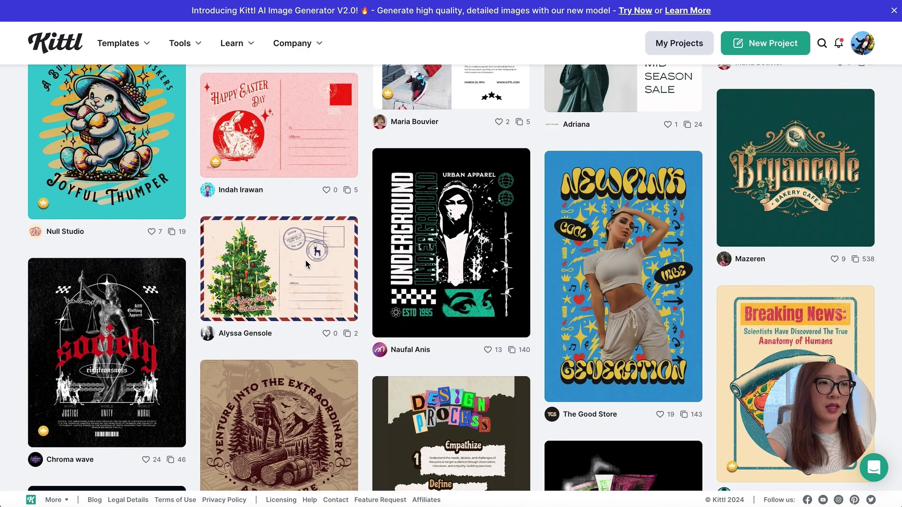
scroll(305, 261, down, 3)
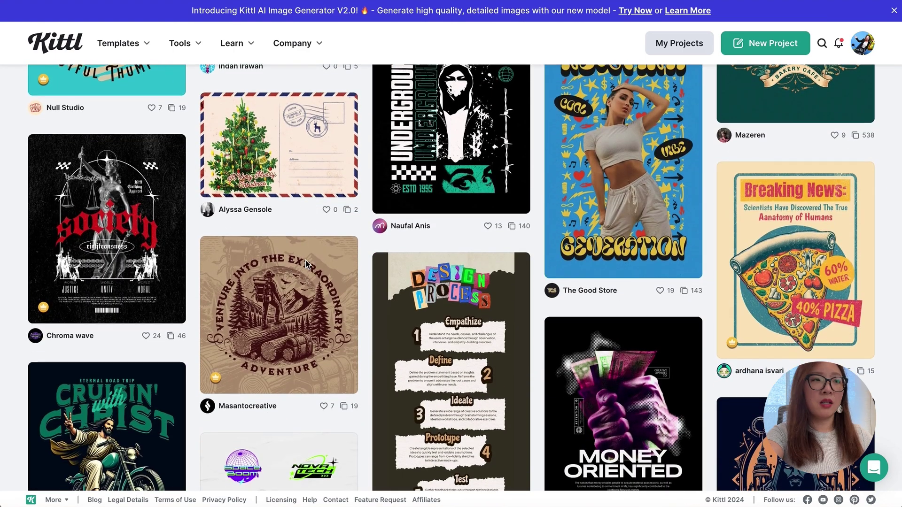
scroll(306, 260, down, 3)
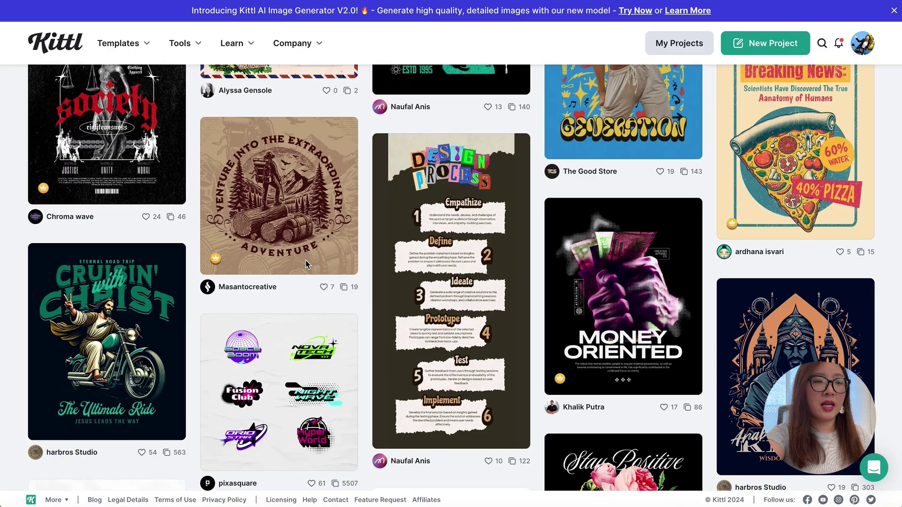
scroll(305, 260, down, 3)
scroll(305, 261, down, 4)
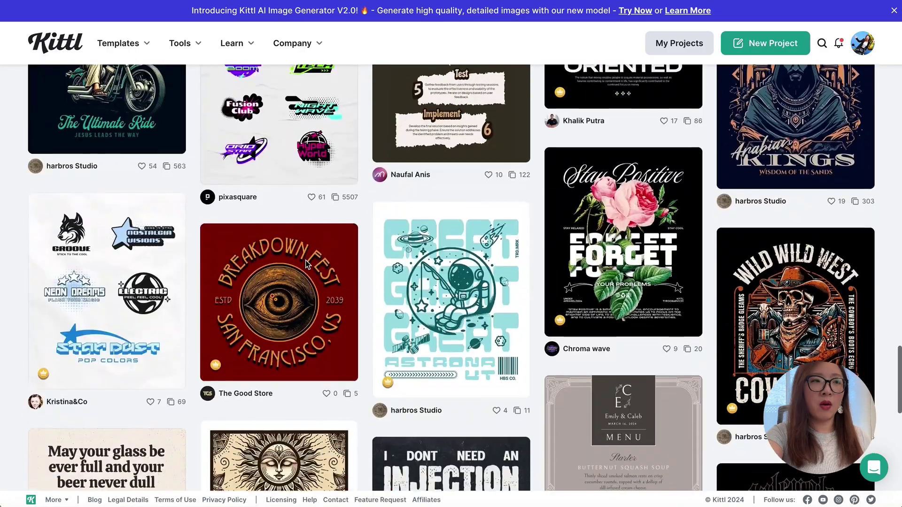
scroll(305, 260, up, 15)
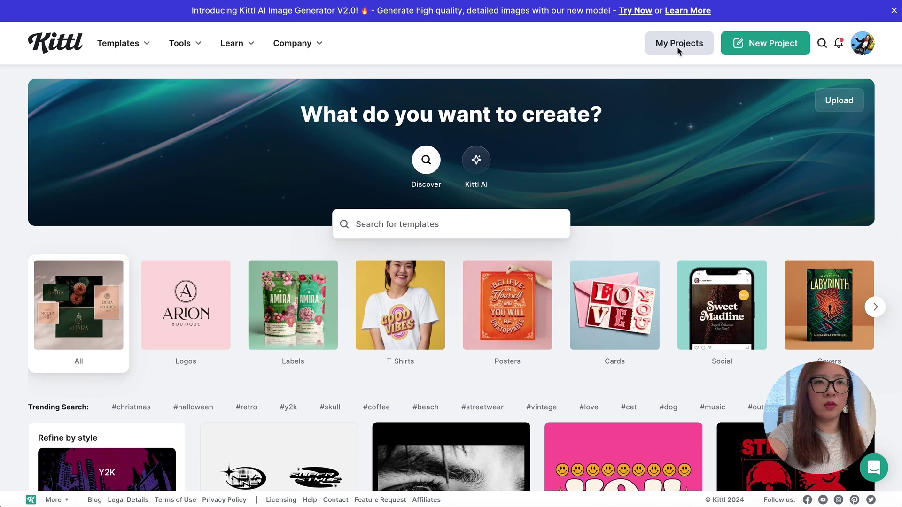
Create a new project on the Standard 1200 × 1200 px square artboard.
click(763, 48)
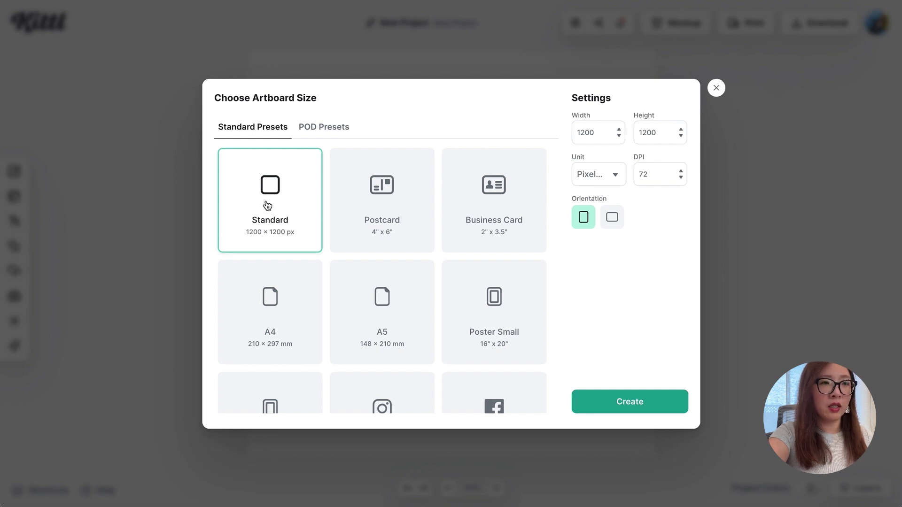
click(633, 405)
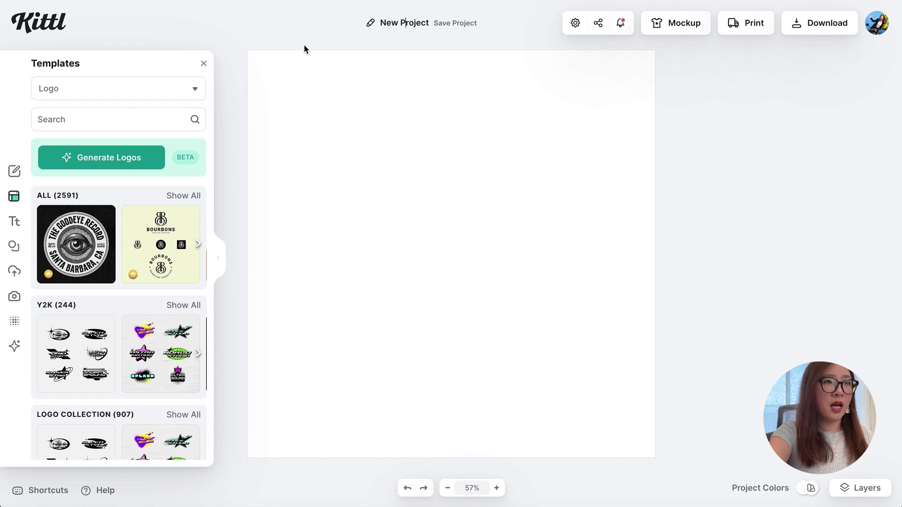
Replace the 'New Project' title with 'cover for Circle'.
drag(427, 22, 382, 22)
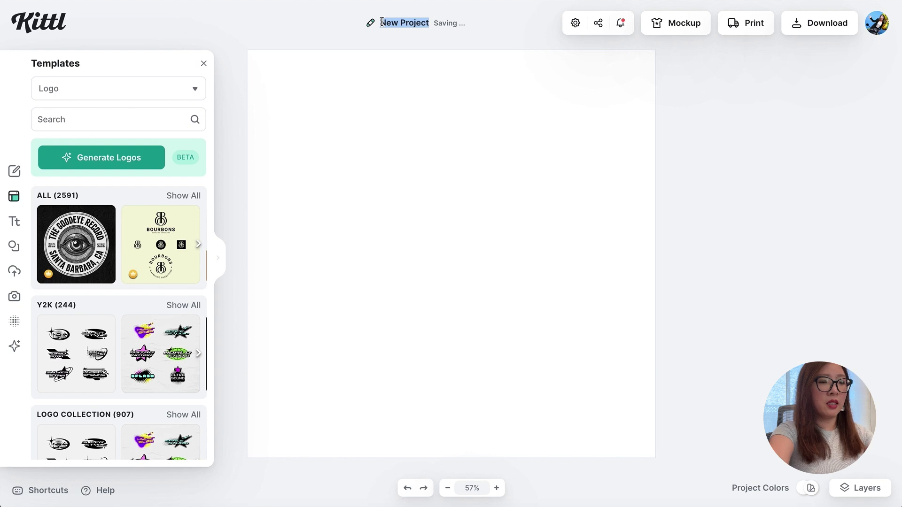
text(cover)
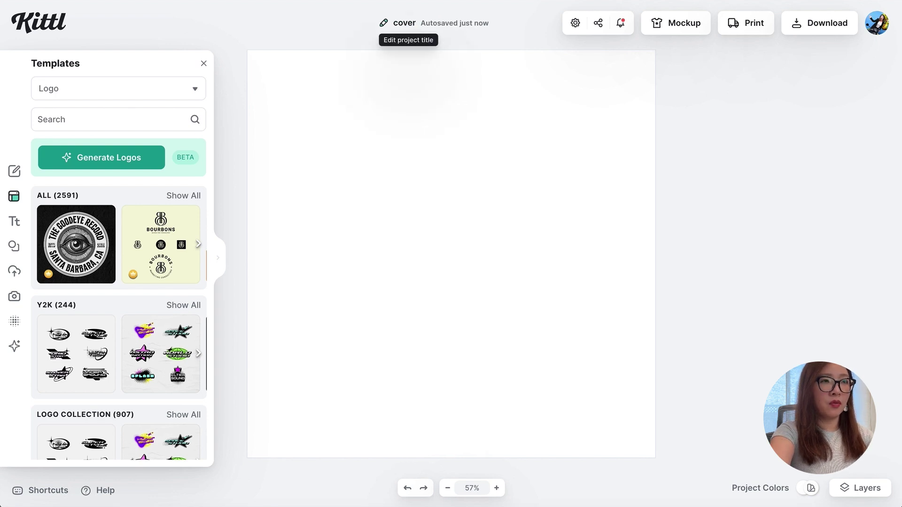
text( for)
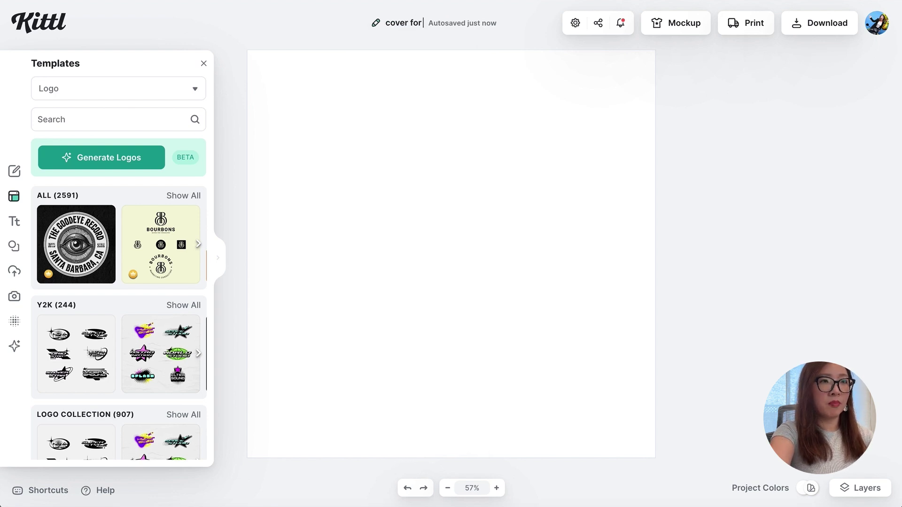
text( Circle)
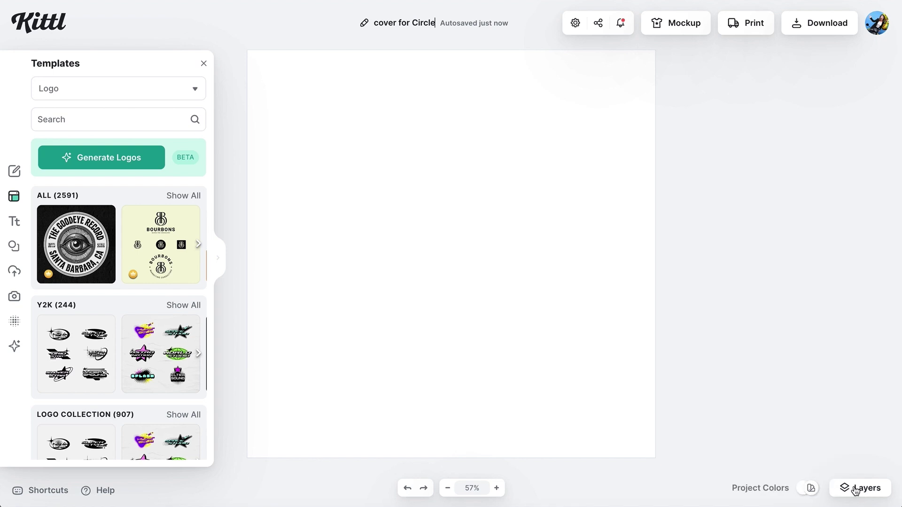
Add the uploaded app usage screenshot to the artboard and enlarge it up and to the left.
click(855, 491)
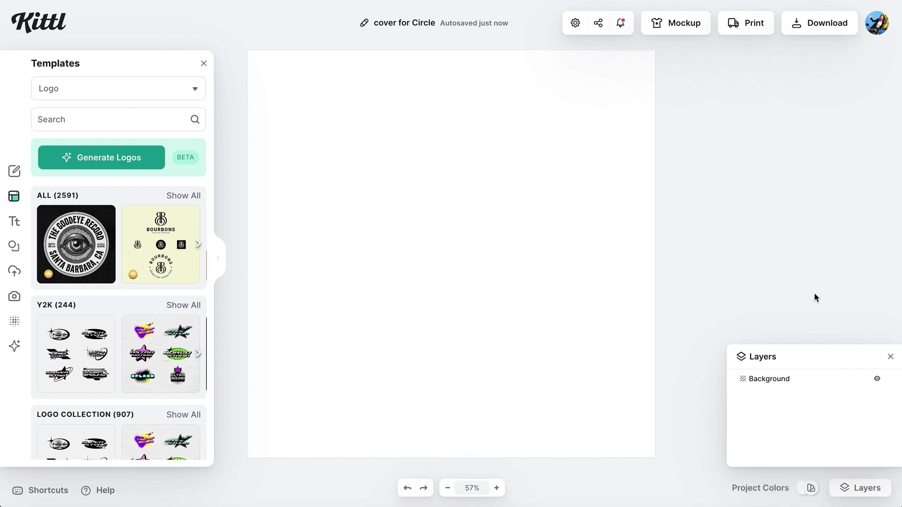
click(14, 296)
click(15, 271)
click(164, 289)
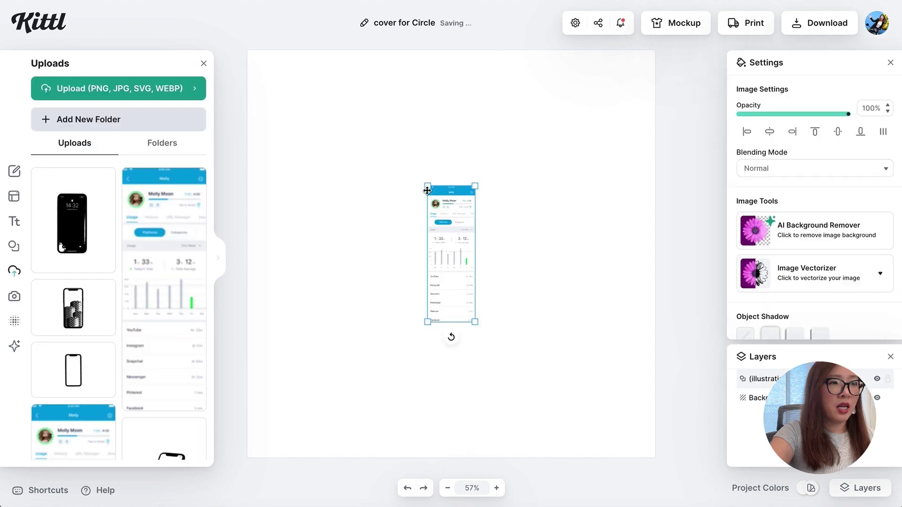
drag(426, 187, 371, 108)
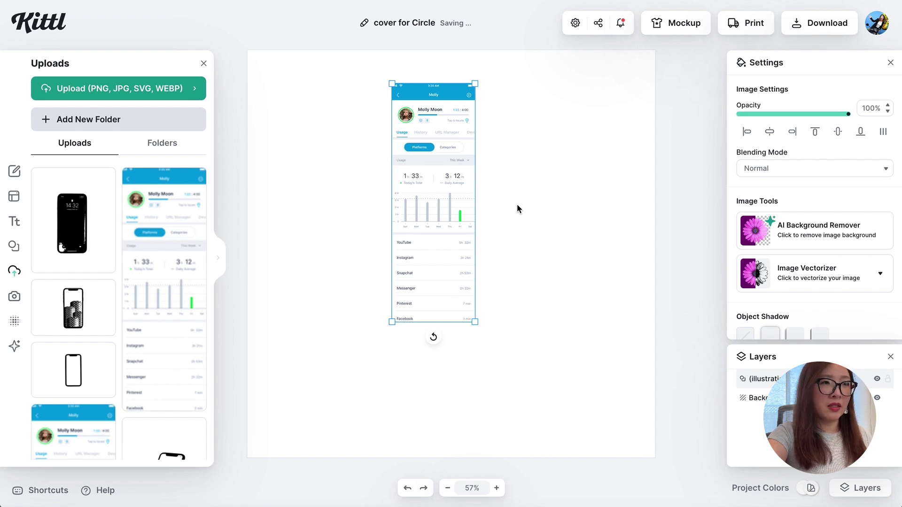
Search the stock Photos library for 'phone' and scroll through the results.
click(18, 298)
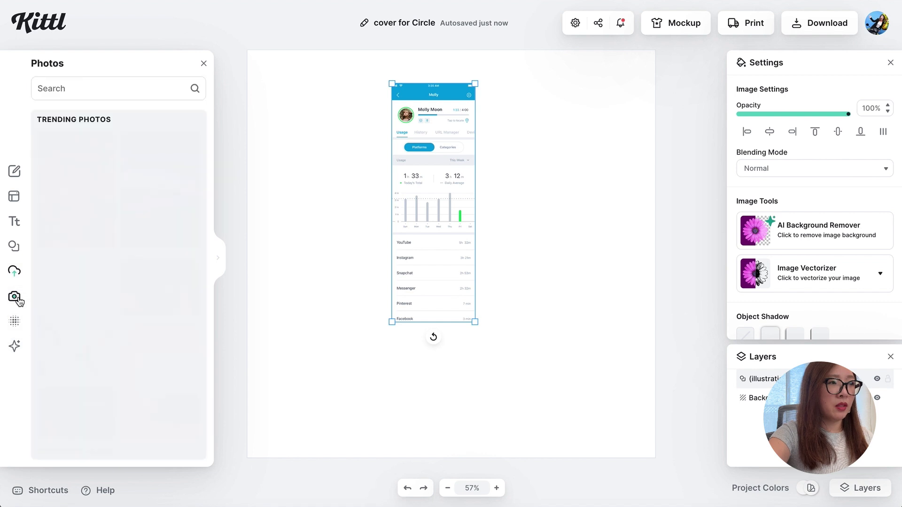
click(74, 89)
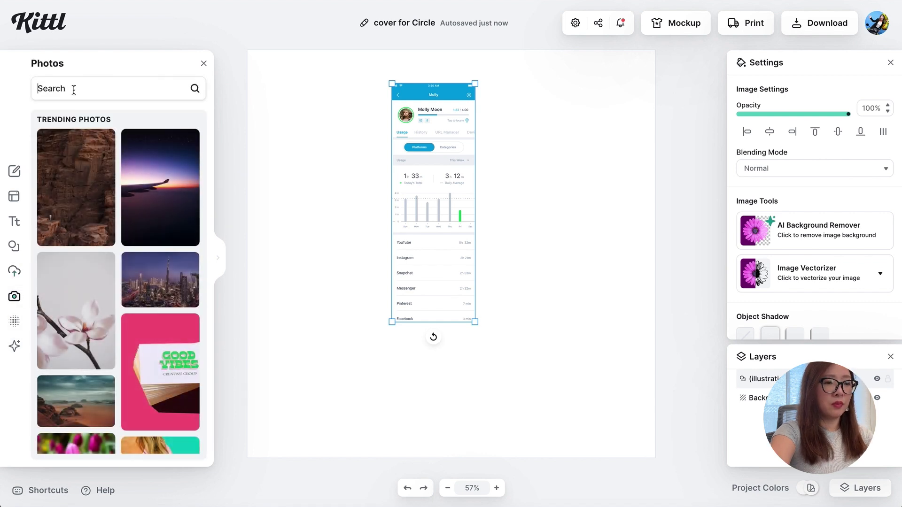
text(ph)
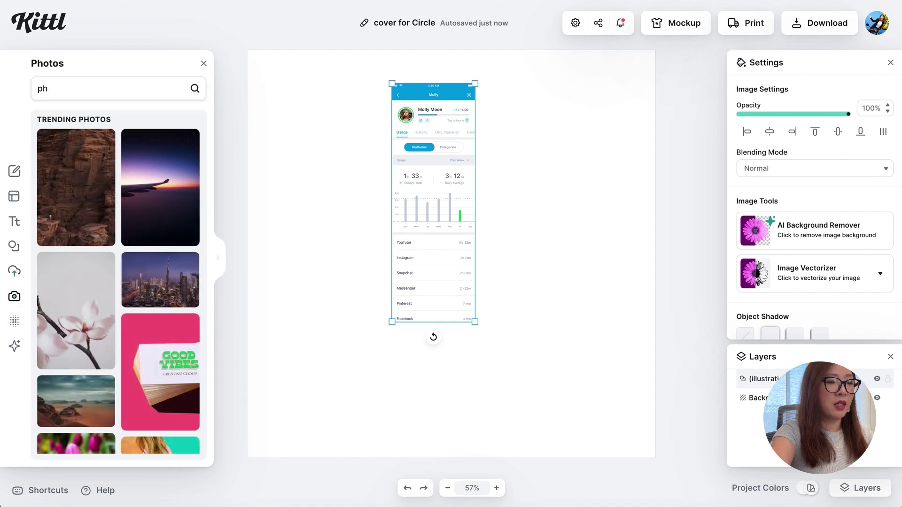
text(one)
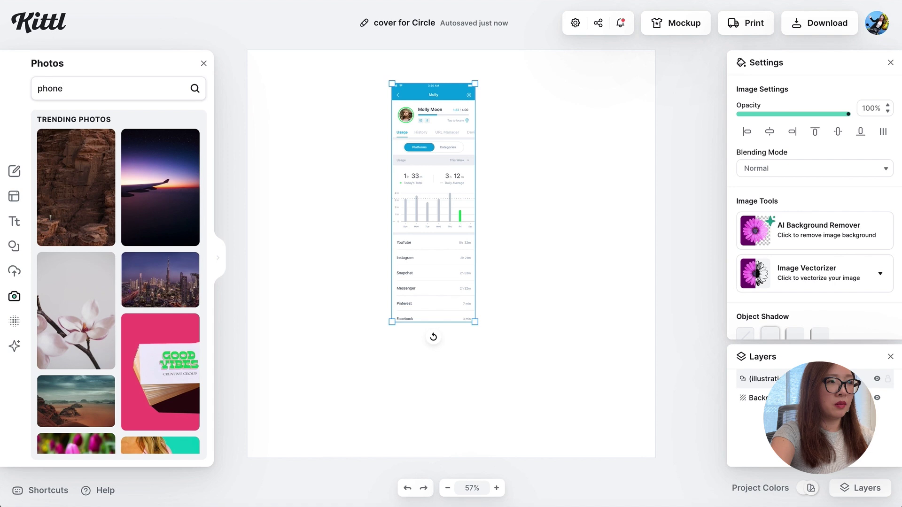
key(Return)
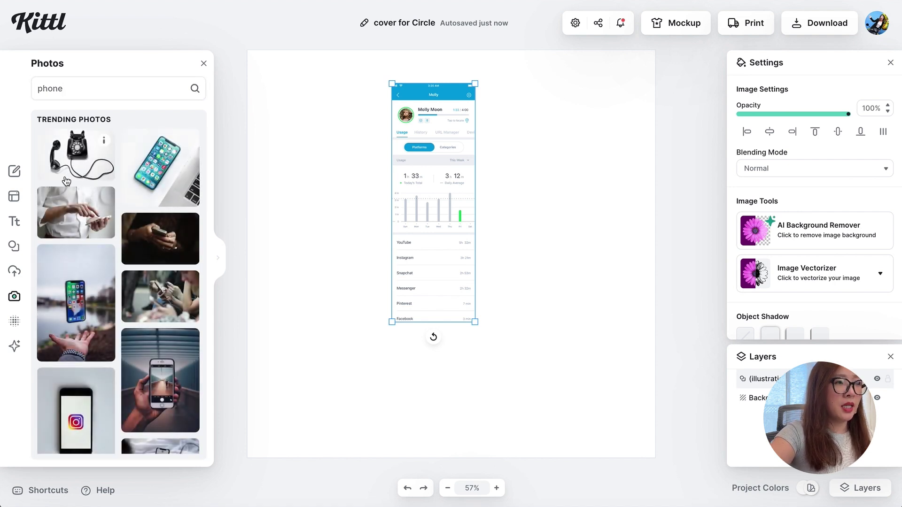
scroll(104, 206, down, 1)
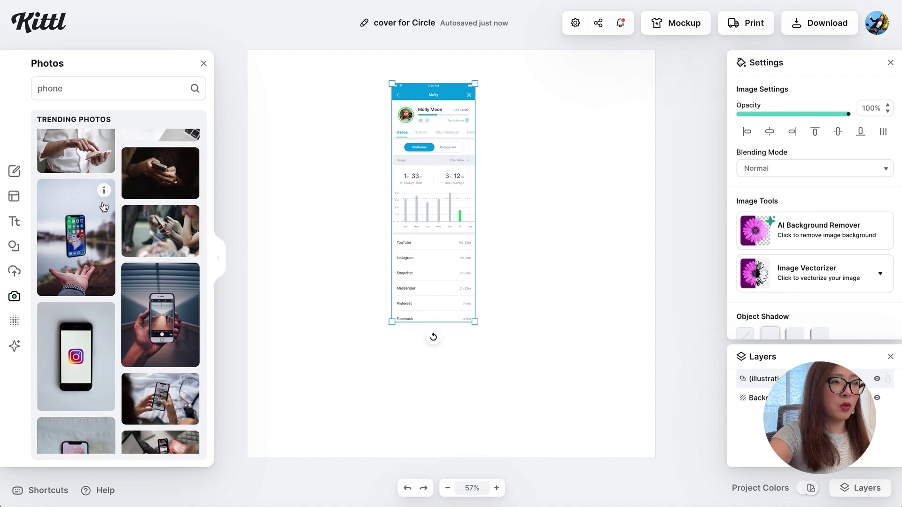
scroll(102, 209, down, 4)
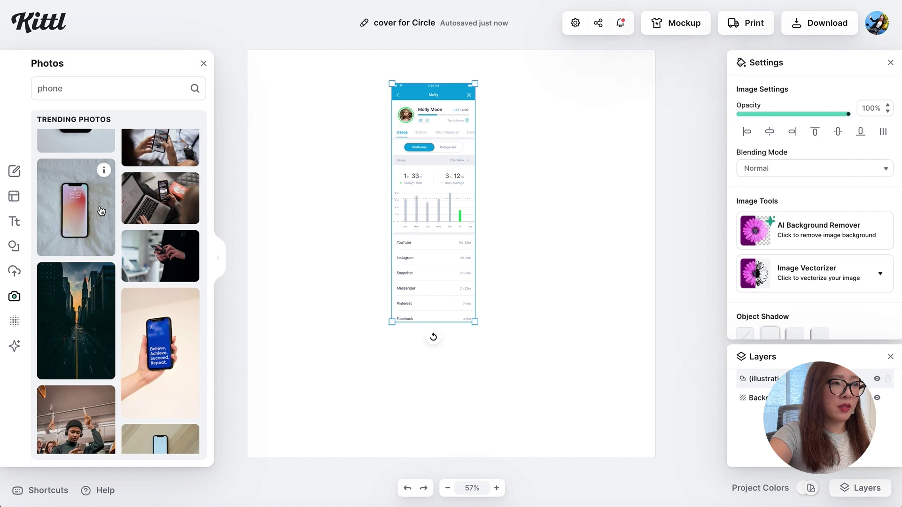
scroll(101, 211, down, 1)
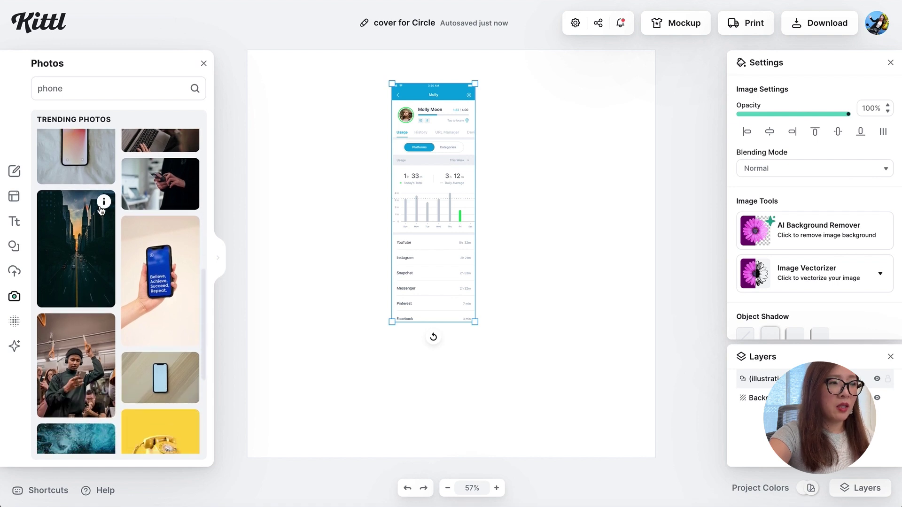
scroll(101, 210, down, 2)
scroll(101, 210, down, 3)
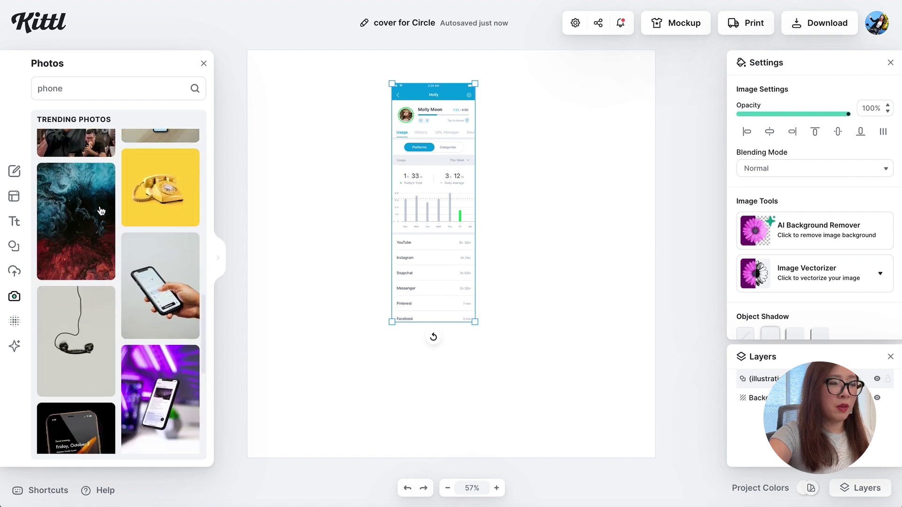
scroll(181, 260, down, 2)
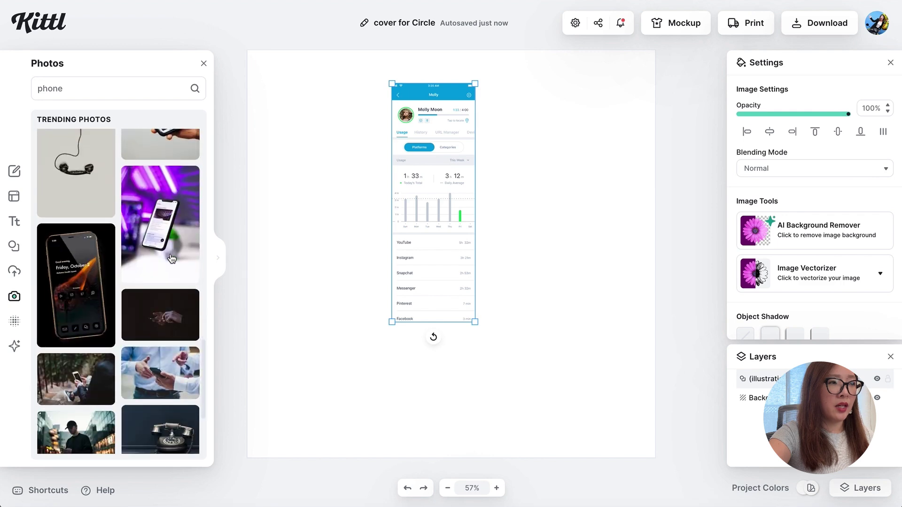
scroll(172, 258, down, 2)
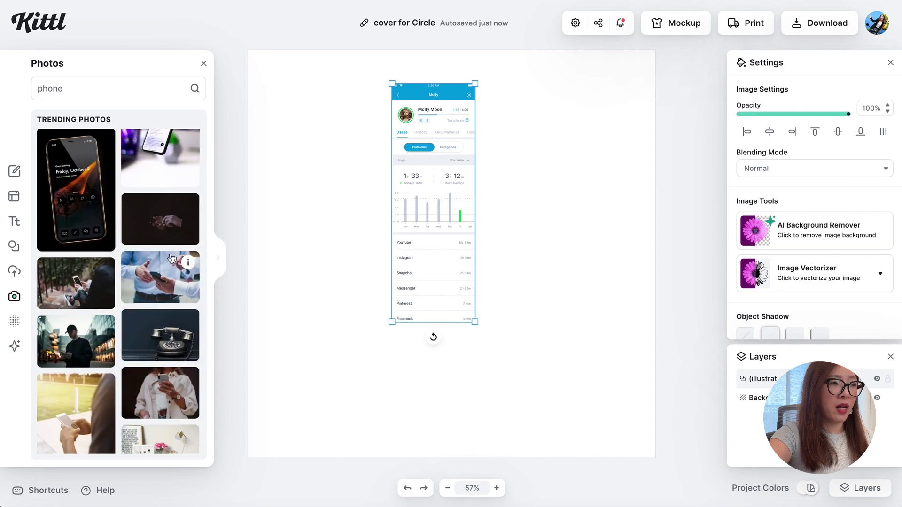
scroll(172, 259, down, 5)
scroll(172, 258, down, 2)
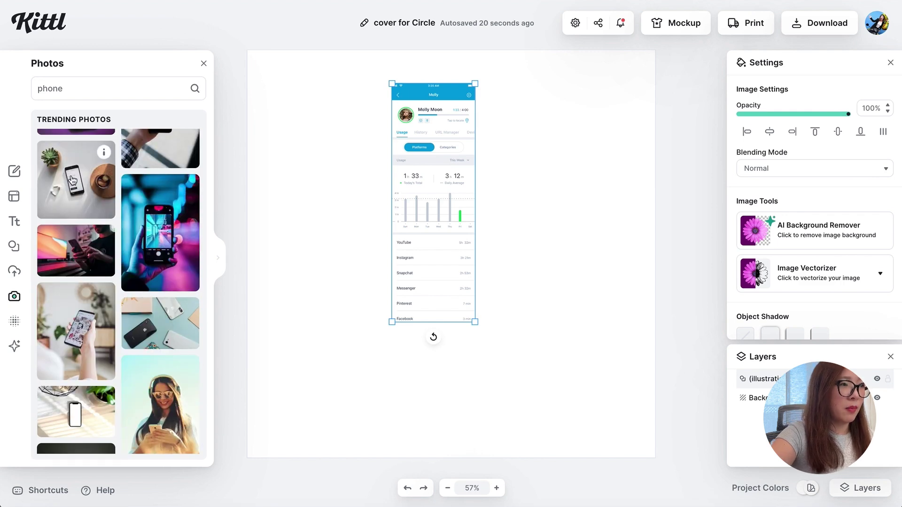
Use the desk-and-phone stock photo as the background and move the app screenshot over the phone.
click(73, 180)
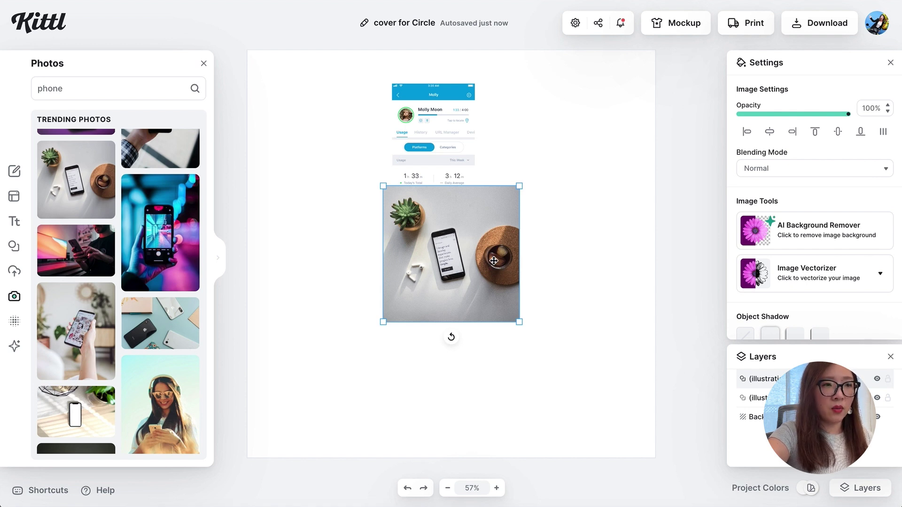
right_click(493, 260)
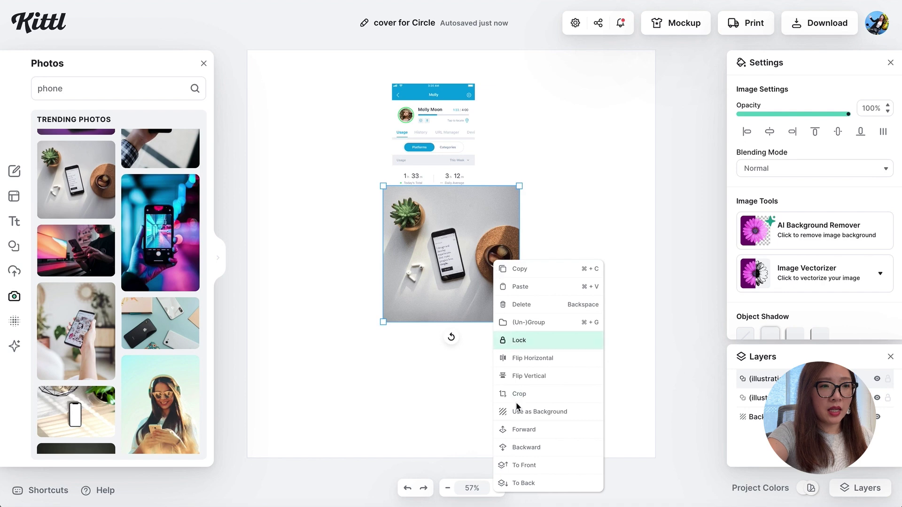
click(520, 413)
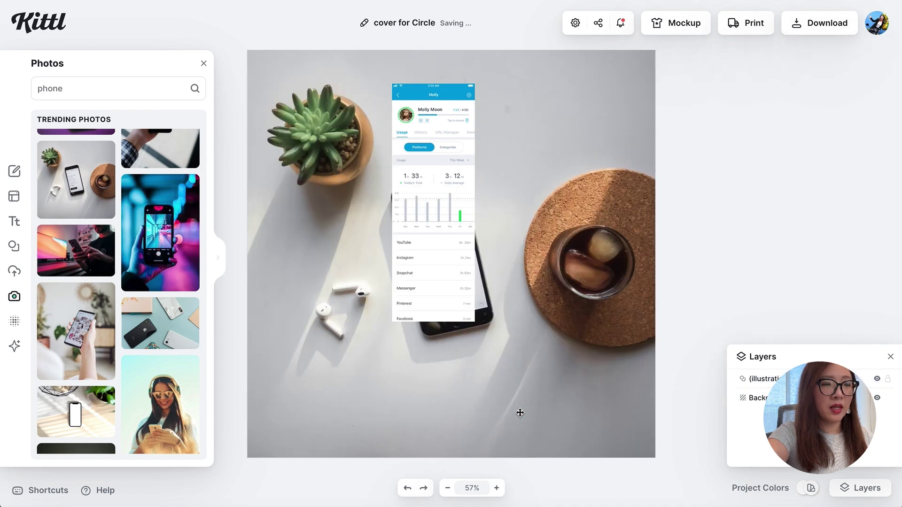
drag(433, 206, 429, 240)
Tilt, nudge and shrink the app screenshot to match the photographed phone's angle and screen.
scroll(486, 258, down, 2)
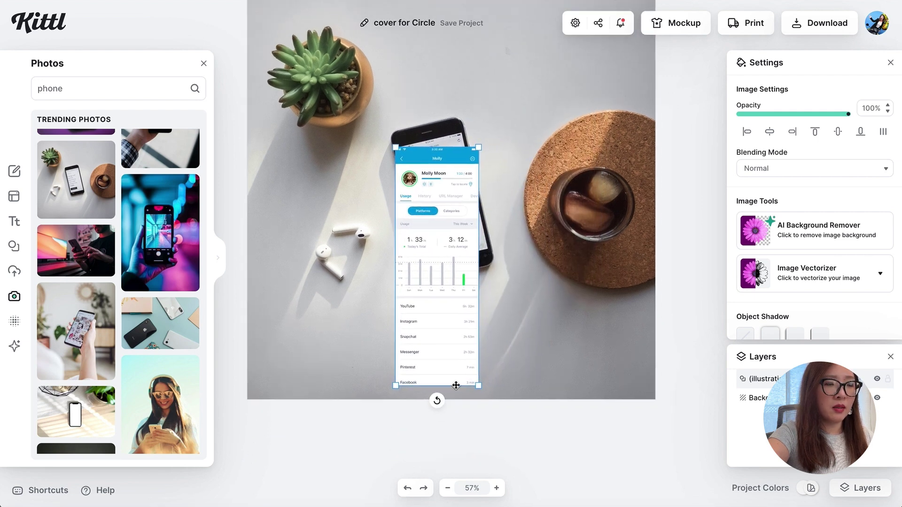
drag(437, 400, 466, 400)
drag(449, 314, 475, 304)
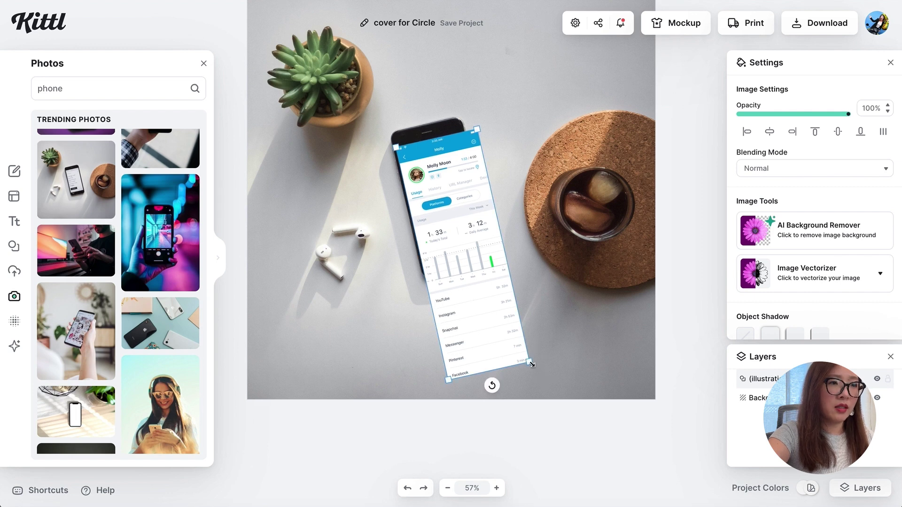
drag(529, 362, 494, 328)
Crop the screenshot off below the chart and fit the background photo to the canvas.
scroll(479, 298, up, 3)
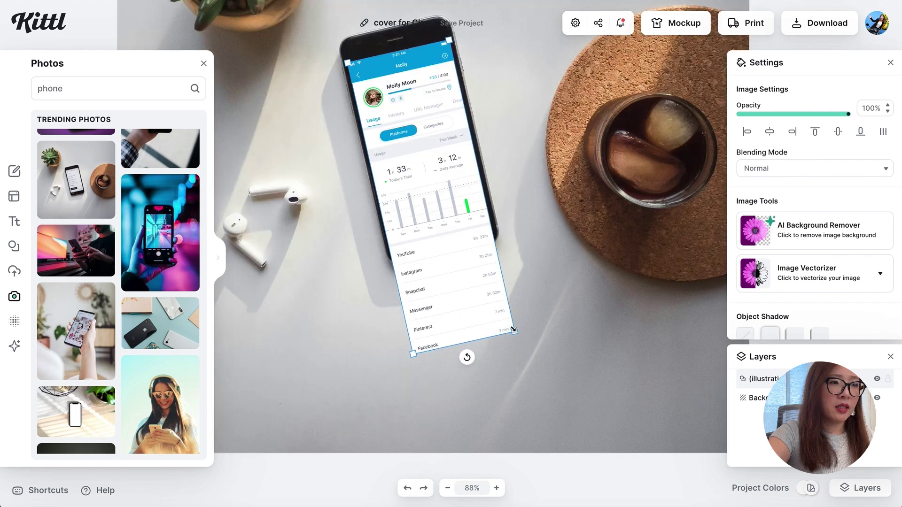
double_click(463, 297)
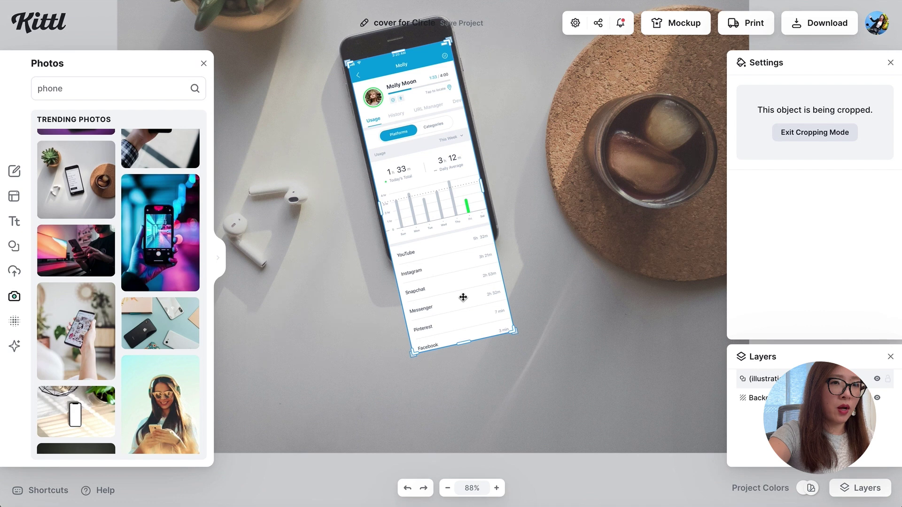
drag(464, 343, 436, 242)
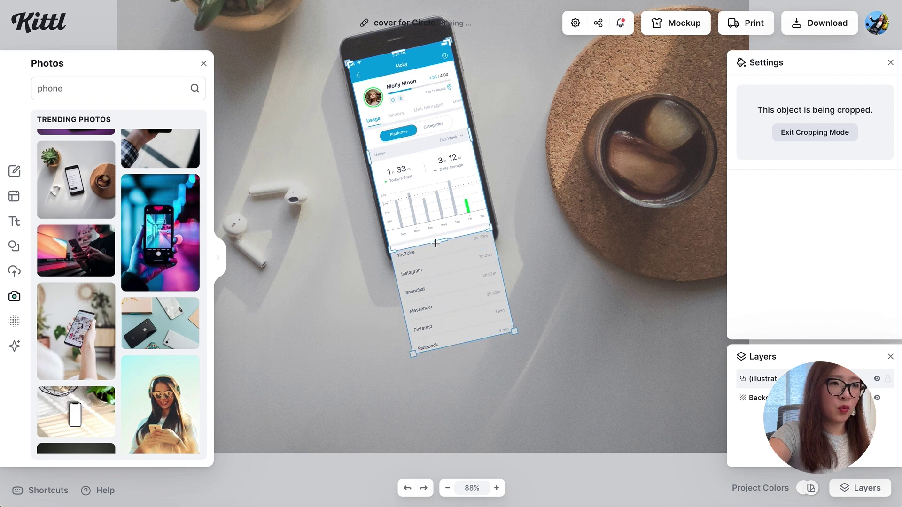
click(523, 264)
click(523, 264)
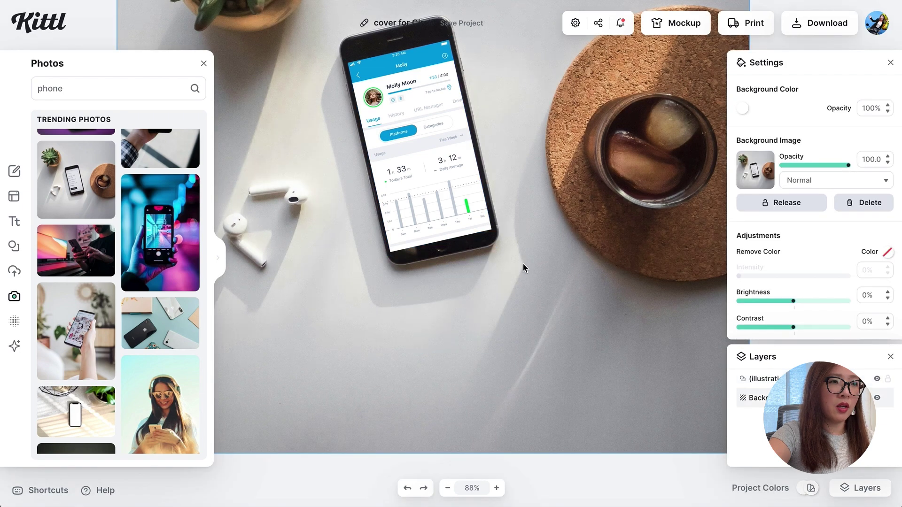
click(522, 264)
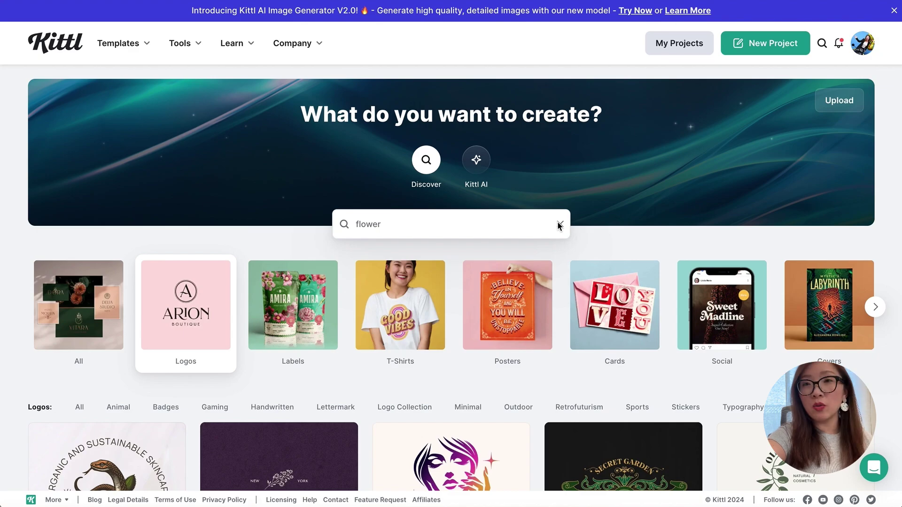
Clear the old template search, search for 'flower' and browse the results.
click(560, 224)
scroll(342, 334, down, 20)
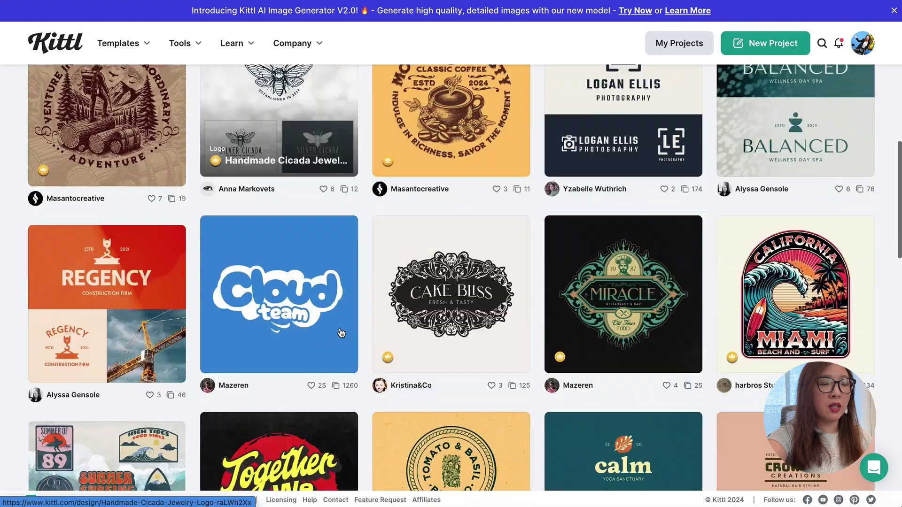
scroll(342, 334, down, 6)
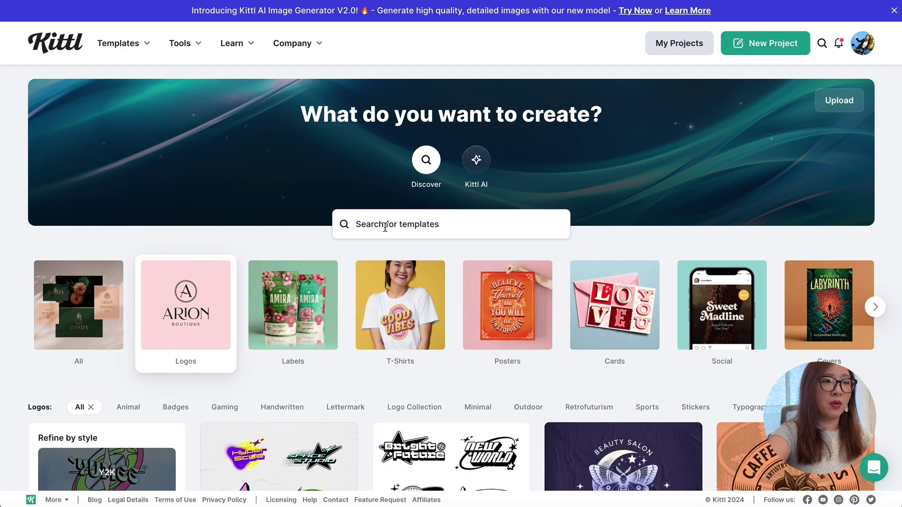
click(386, 224)
text(flower)
key(Return)
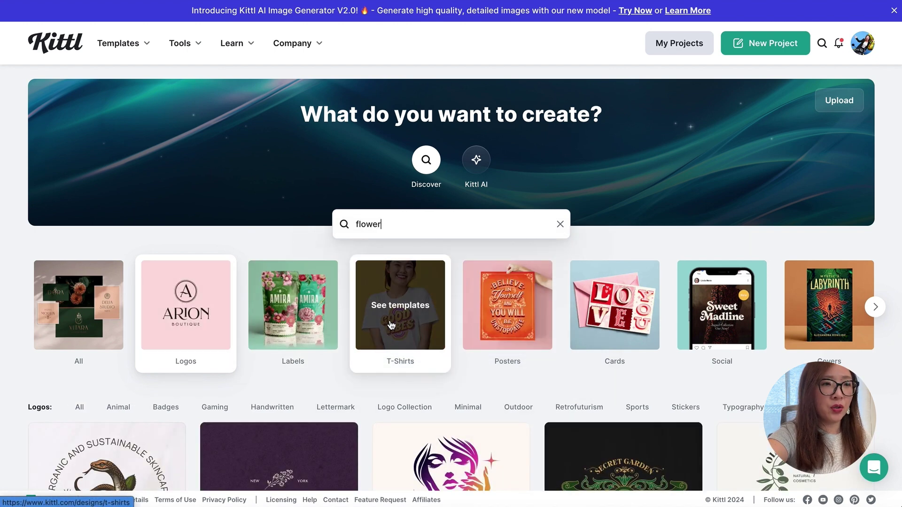
scroll(484, 320, down, 4)
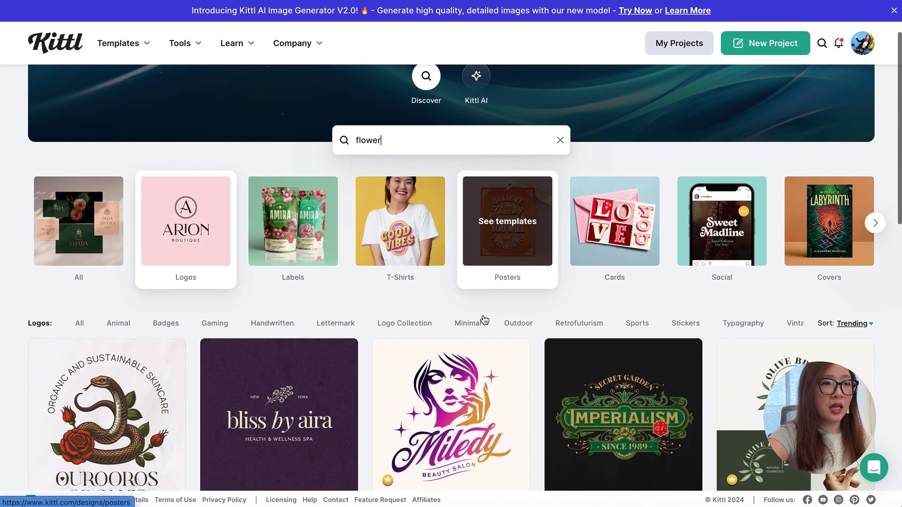
scroll(484, 320, down, 15)
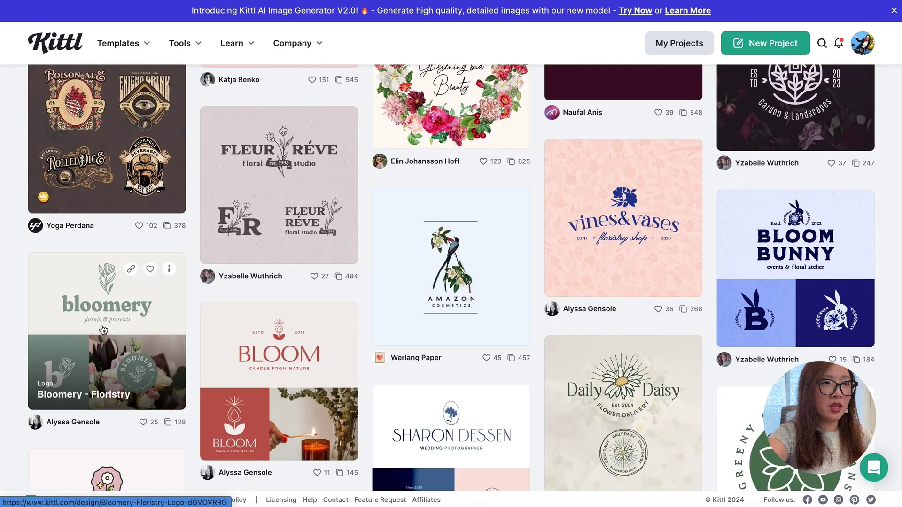
scroll(99, 287, down, 1)
Open the Bloomery floristry template and change the 'bloomery' headline to 'plant care'.
click(100, 286)
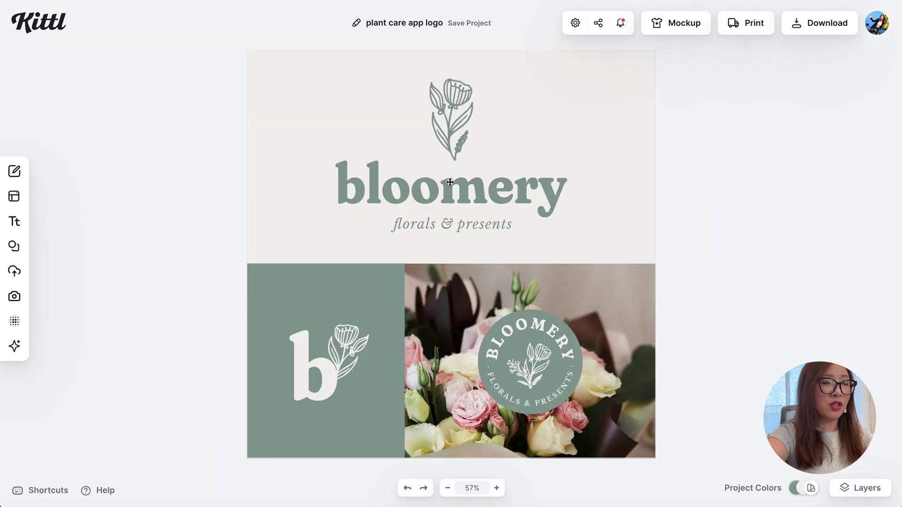
click(449, 182)
click(449, 182)
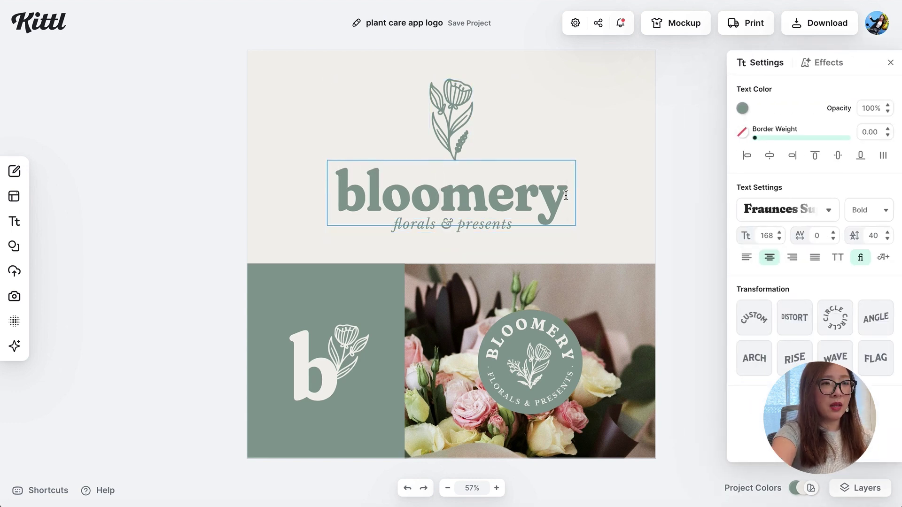
drag(566, 195, 342, 191)
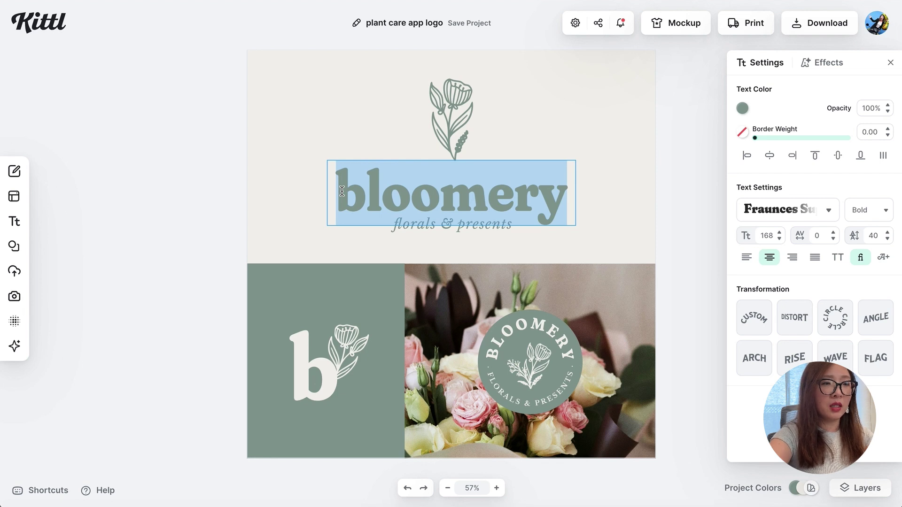
text(plant)
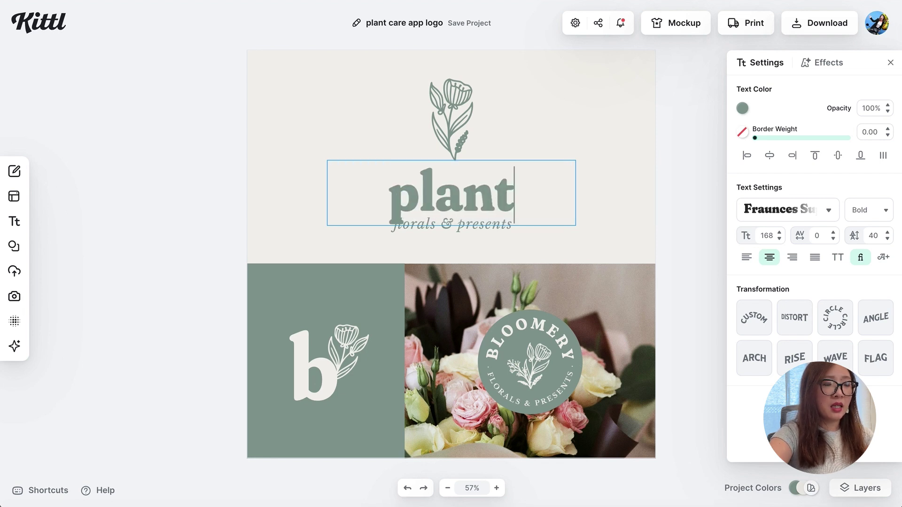
text( care)
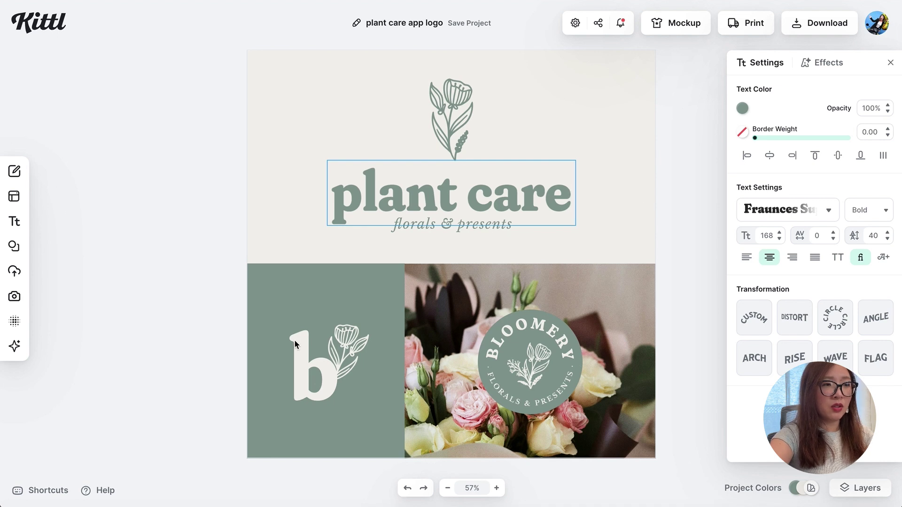
click(310, 375)
Change the monogram letter from 'b' to 'p'.
click(311, 376)
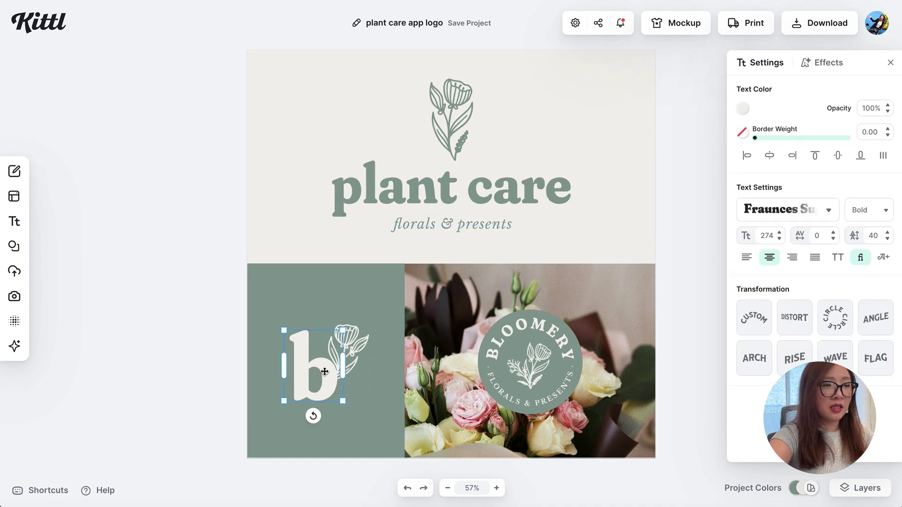
click(324, 371)
key(BackSpace)
text(p)
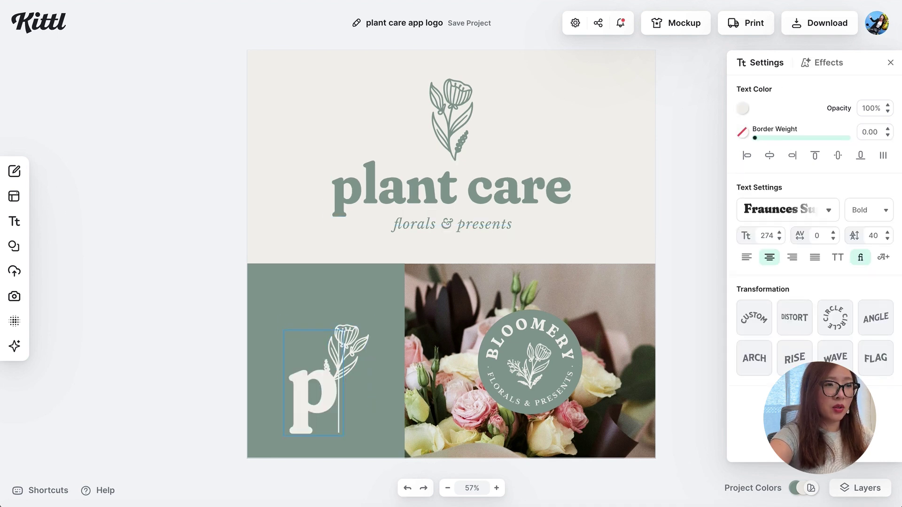
click(179, 366)
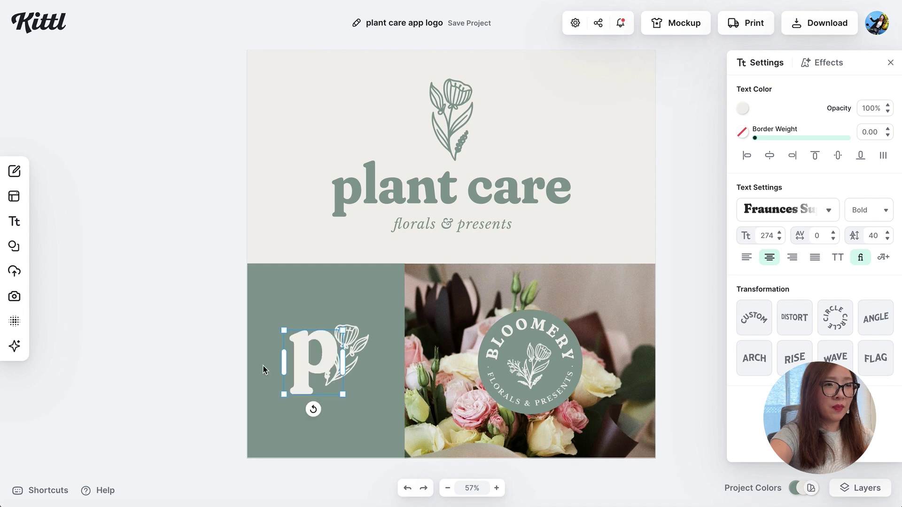
click(213, 375)
Replace the curved BLOOMERY badge text with 'plant care'.
click(505, 334)
click(504, 335)
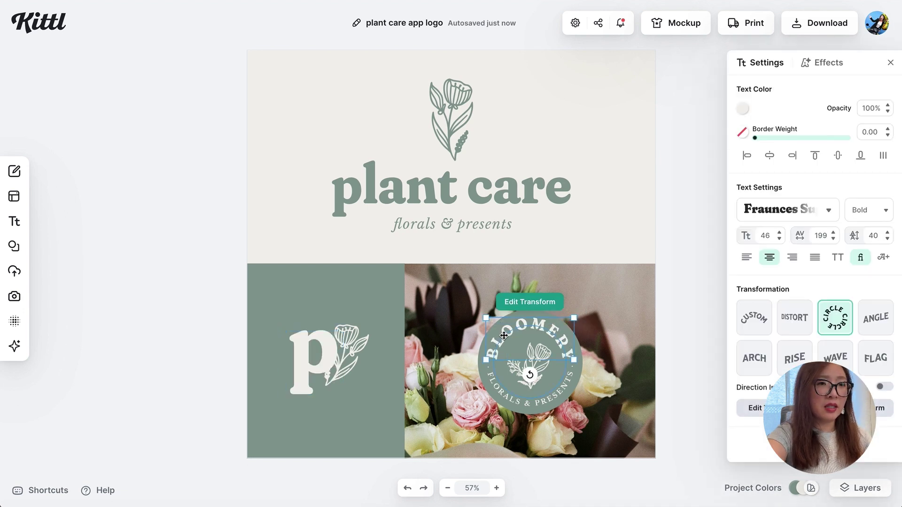
click(503, 335)
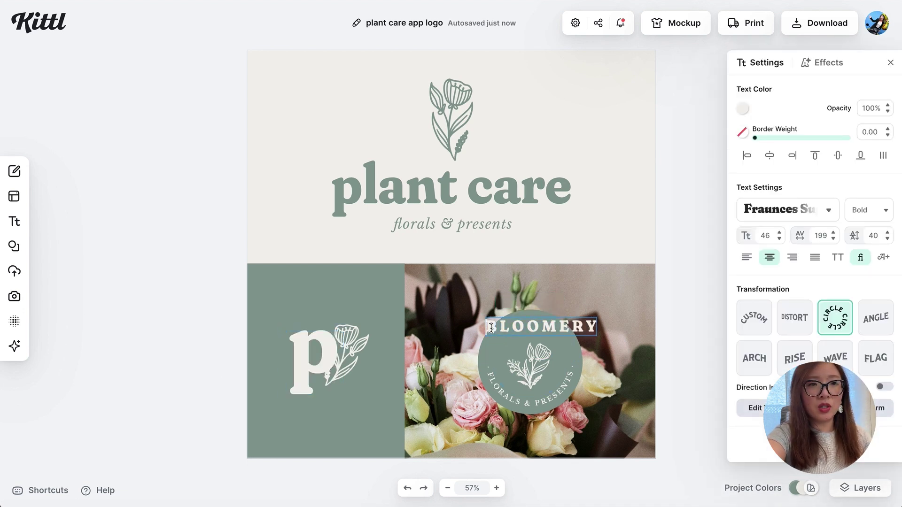
key(ctrl+a)
text(pl)
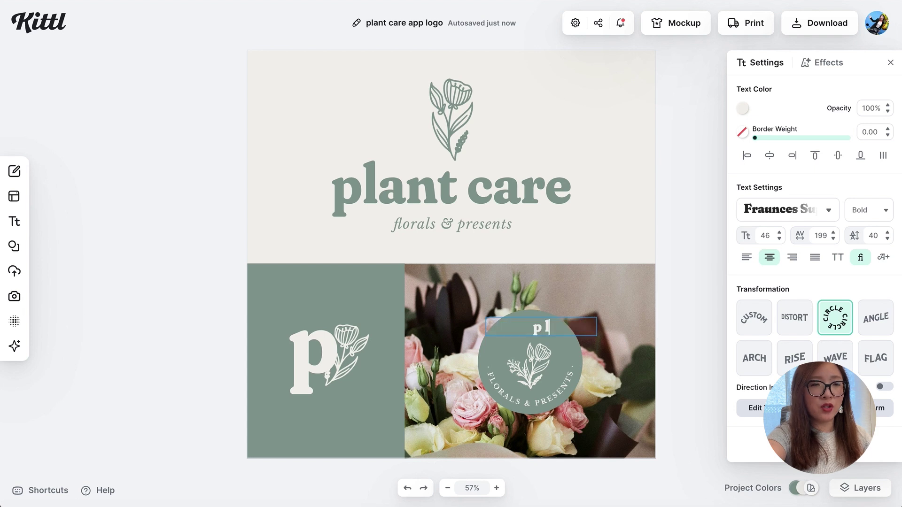
text(ant care)
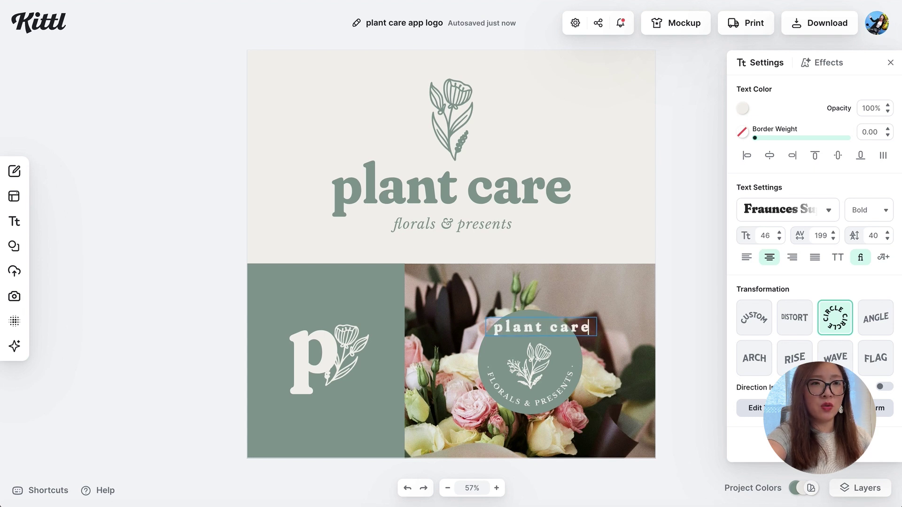
key(Escape)
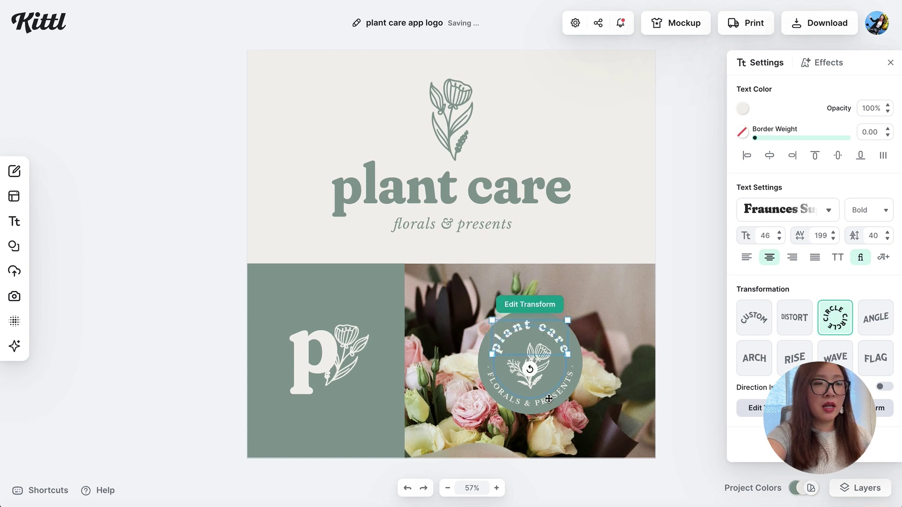
click(590, 408)
Select the flower photo layer and toggle its visibility off and back on.
scroll(812, 413, down, 2)
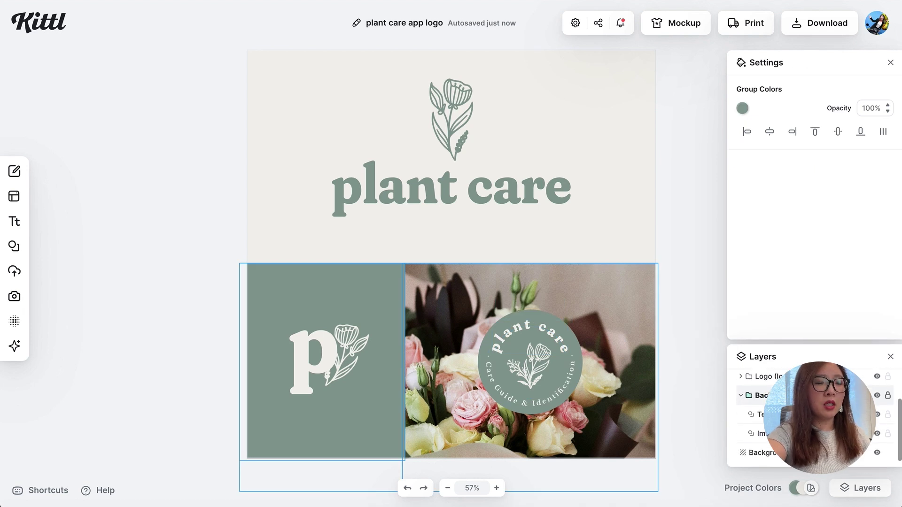
click(760, 433)
click(877, 434)
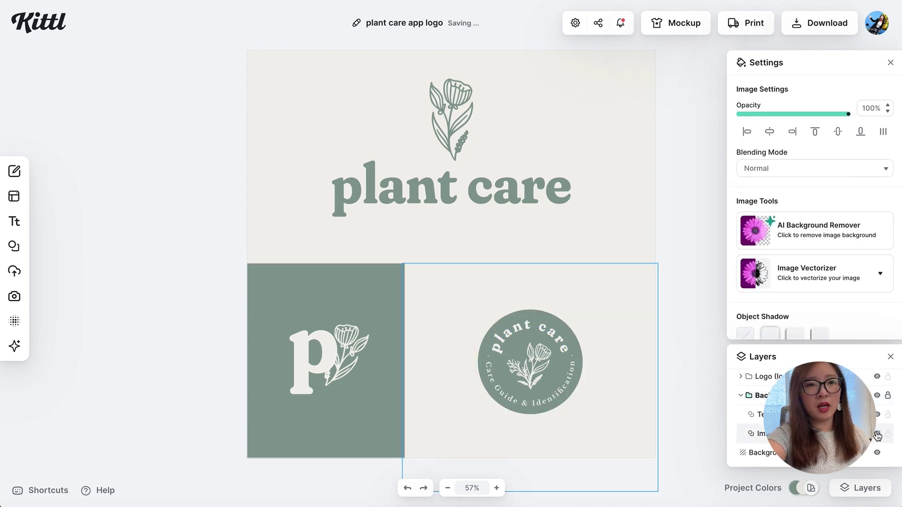
click(877, 435)
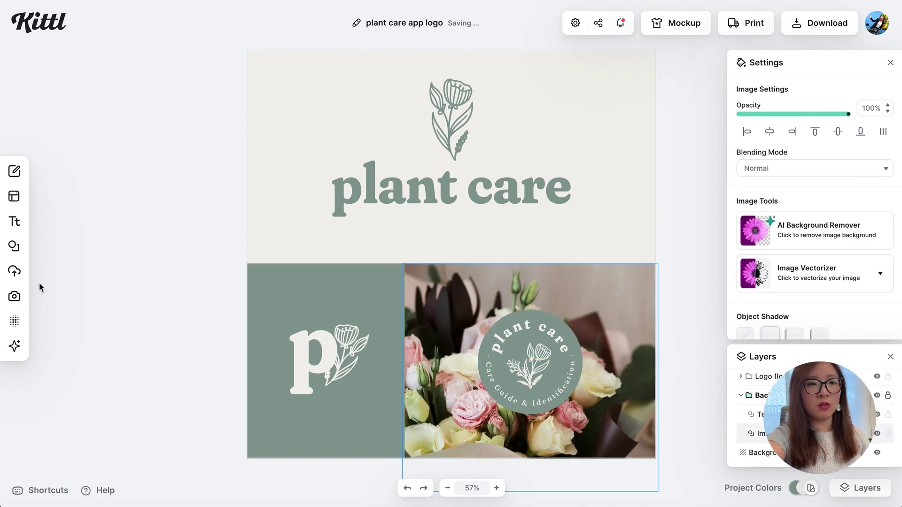
Add a monstera leaf stock photo from a 'plant' search and enlarge it into the lower-right panel.
mouse_move(18, 297)
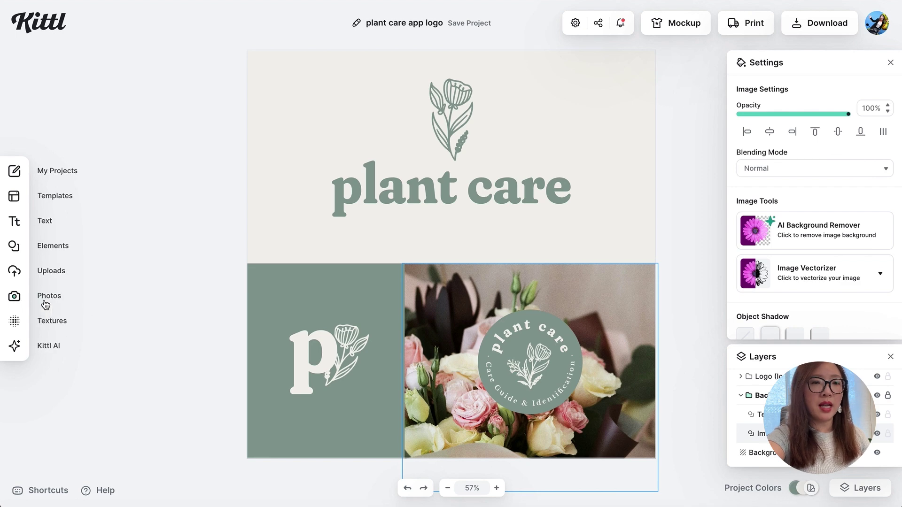
click(30, 298)
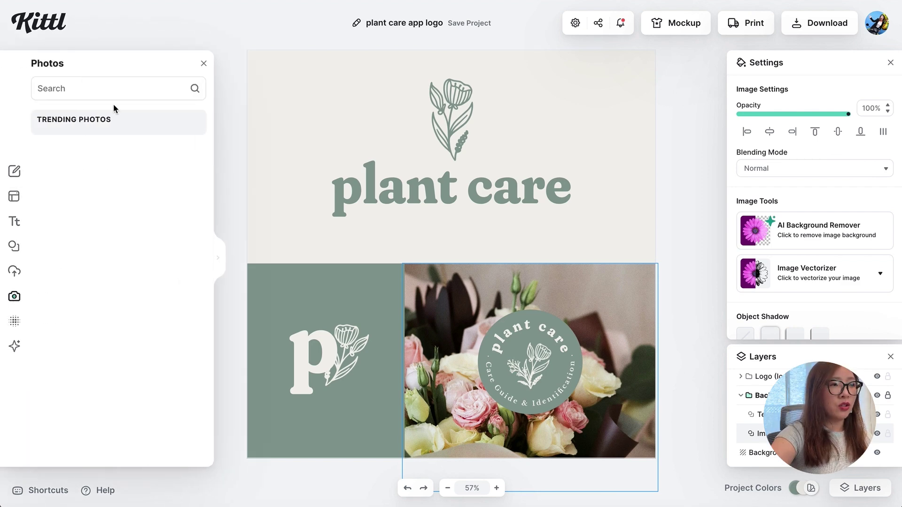
text(plant)
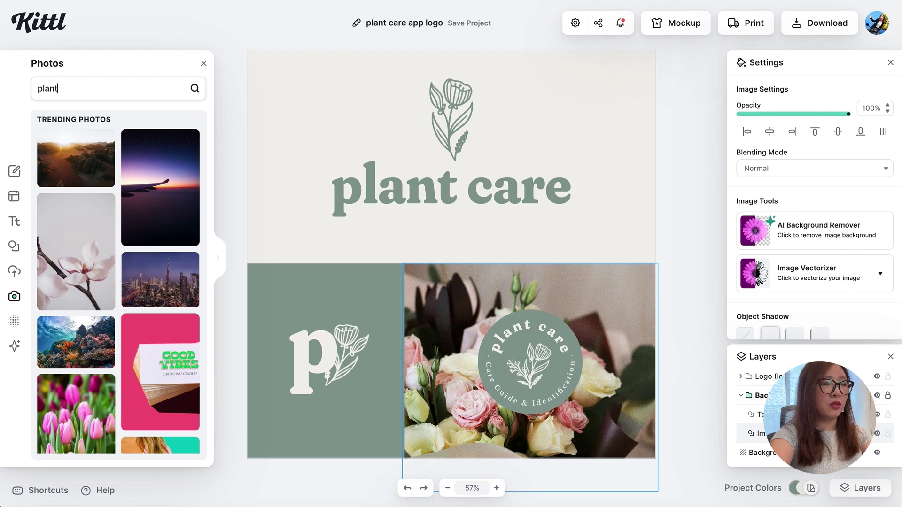
key(Return)
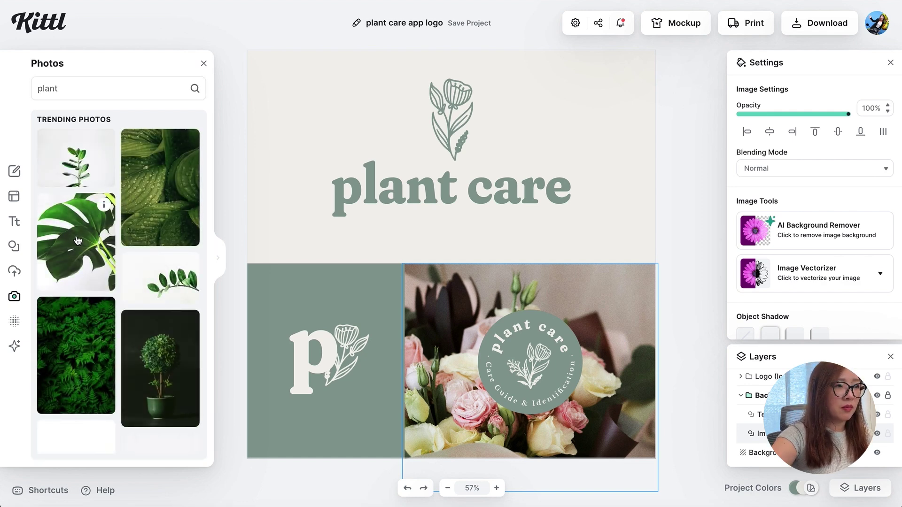
click(78, 240)
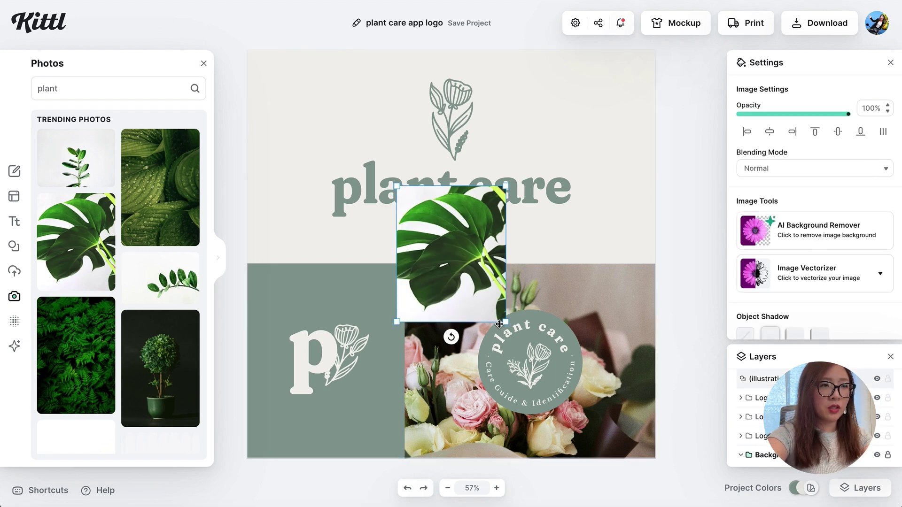
drag(452, 261, 462, 343)
drag(513, 400, 743, 495)
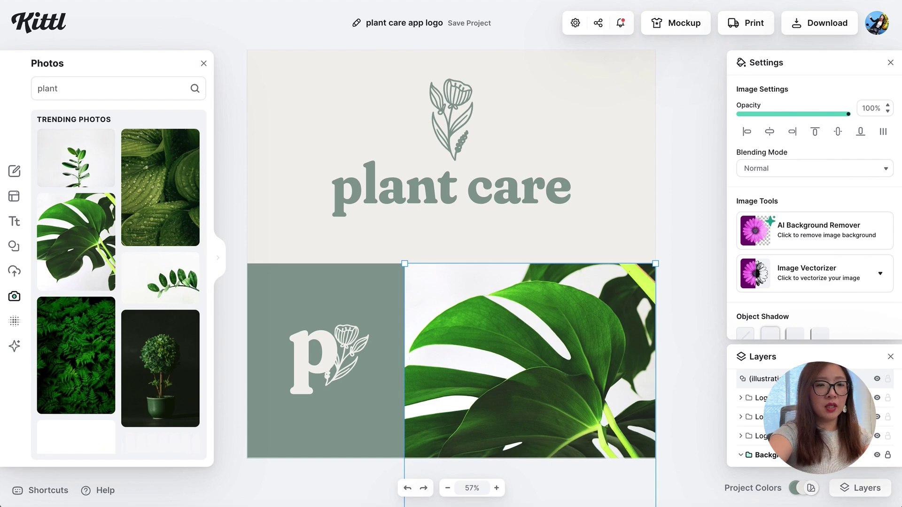
Rename the photo layer 'plant' and move it beneath the round badge.
double_click(763, 379)
text(pl)
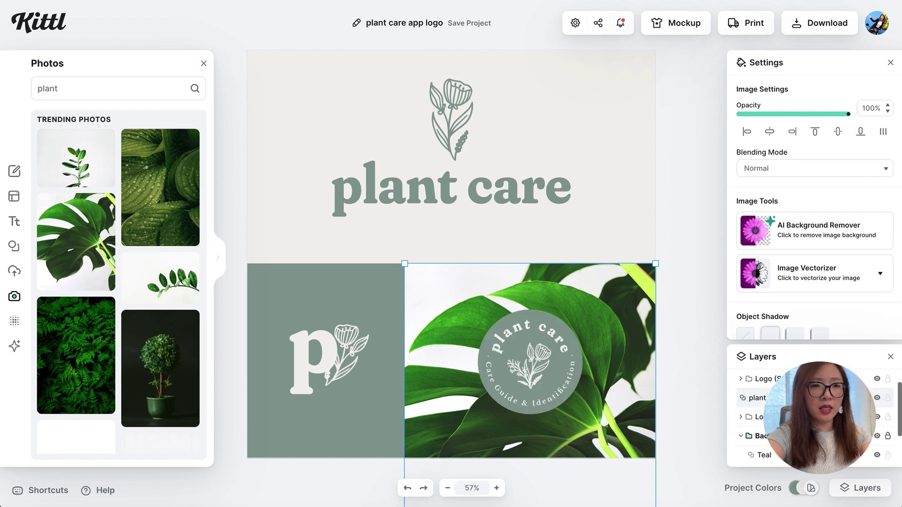
drag(757, 379, 756, 446)
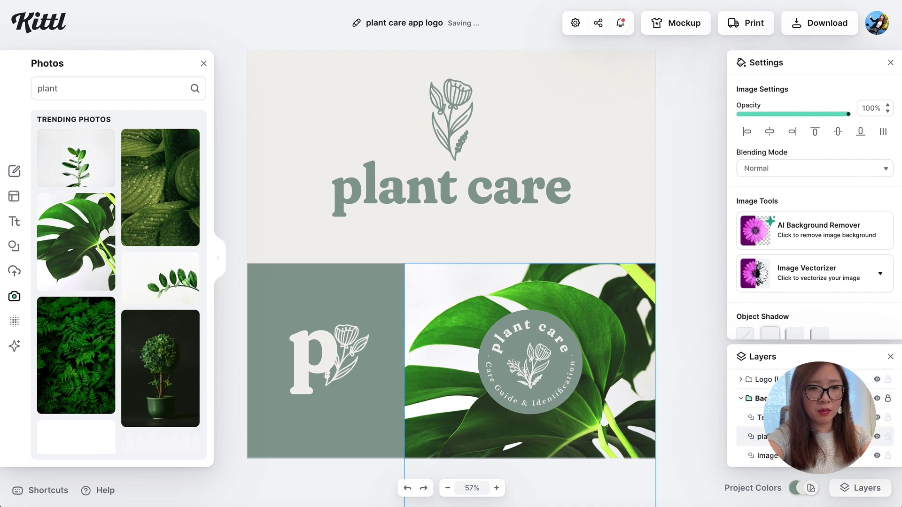
click(680, 326)
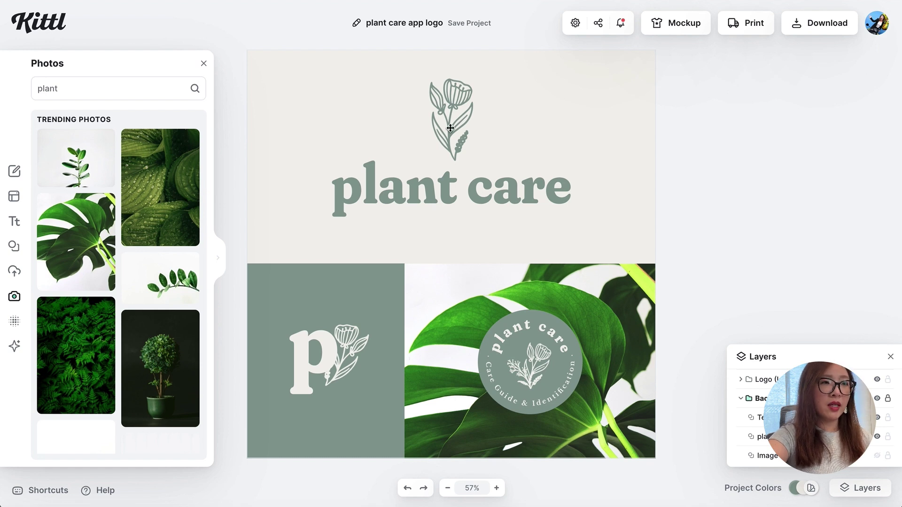
click(369, 220)
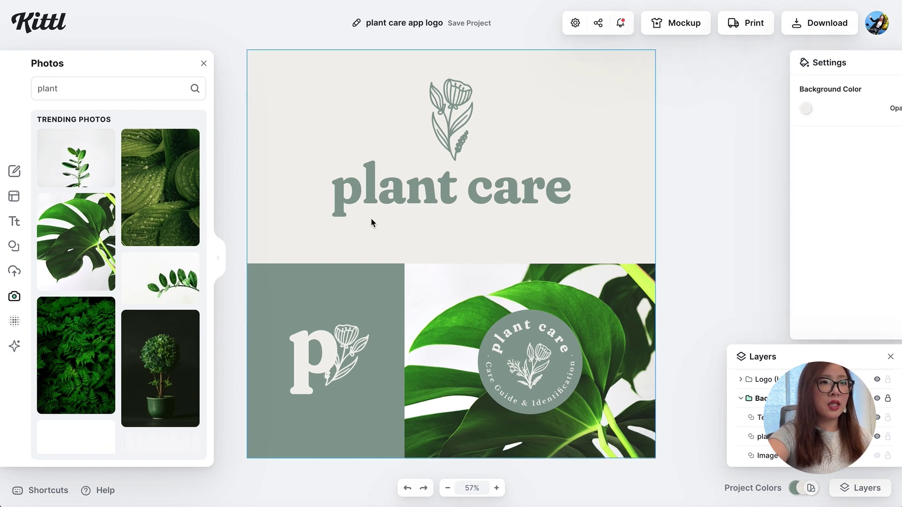
click(374, 196)
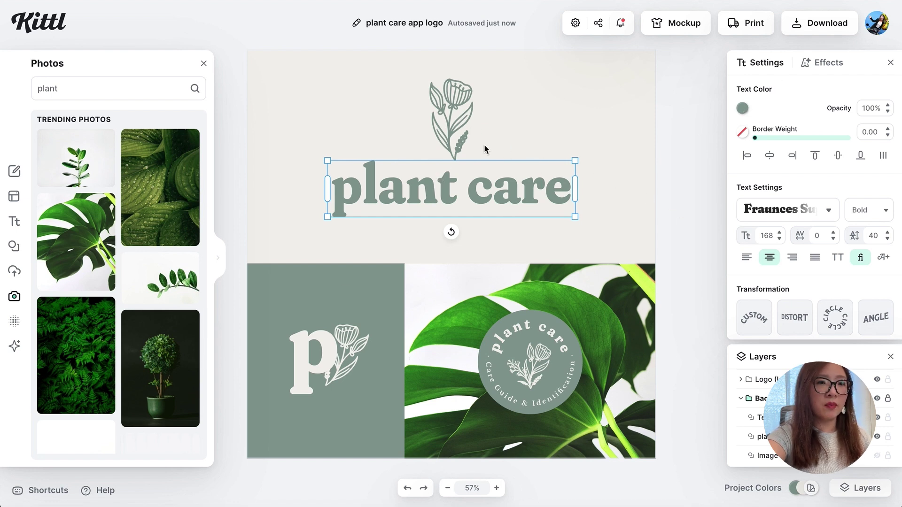
click(679, 243)
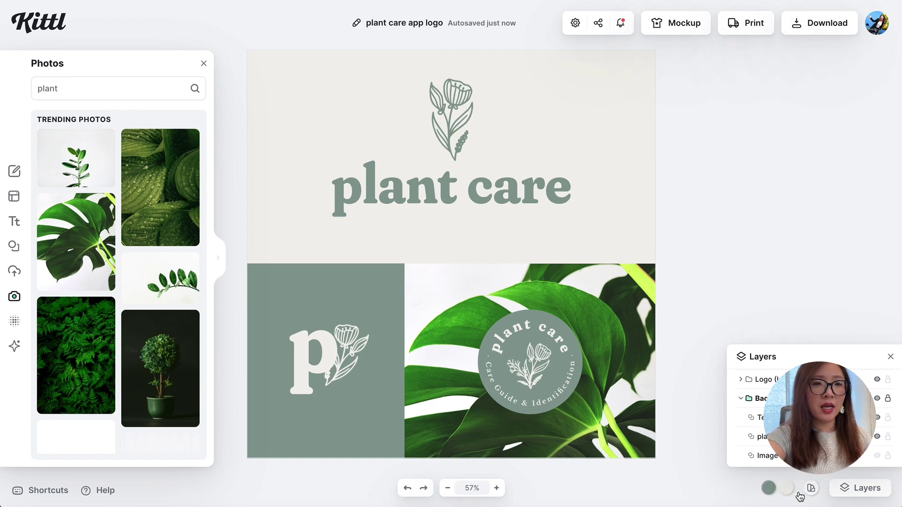
Shift the sage green project colour to a deeper green in the Solid Color picker.
click(811, 489)
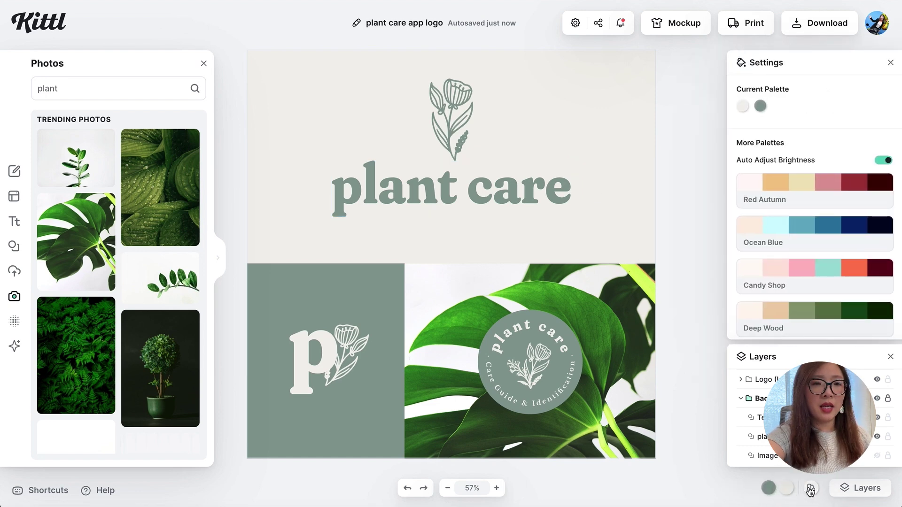
click(767, 488)
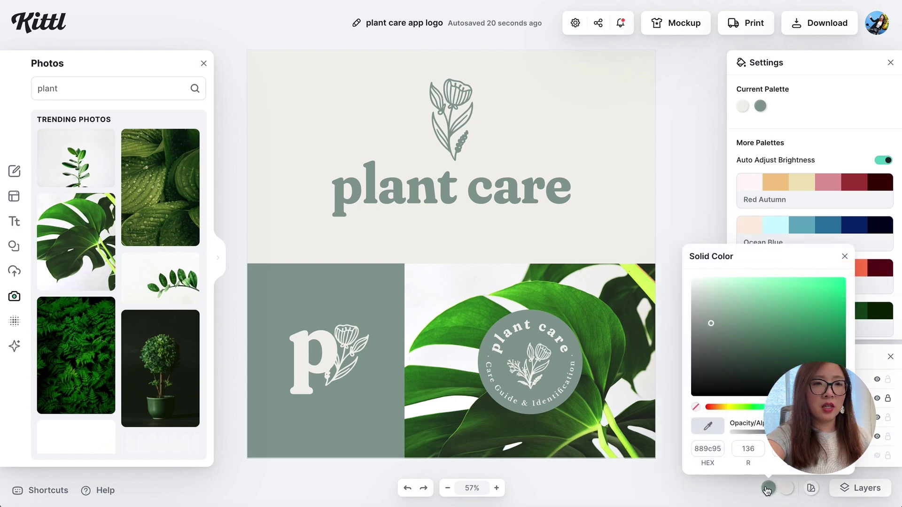
click(711, 324)
drag(712, 326, 726, 339)
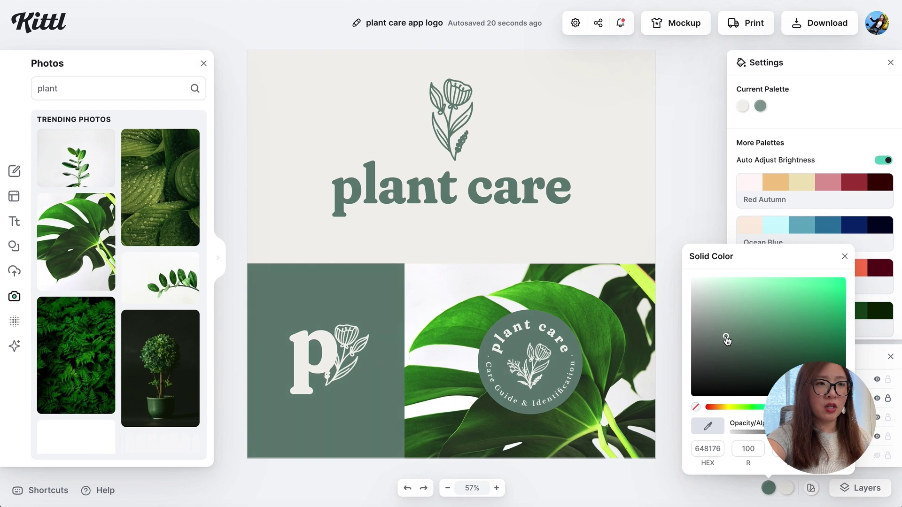
mouse_move(726, 339)
mouse_down()
mouse_move(767, 349)
mouse_move(741, 340)
mouse_up()
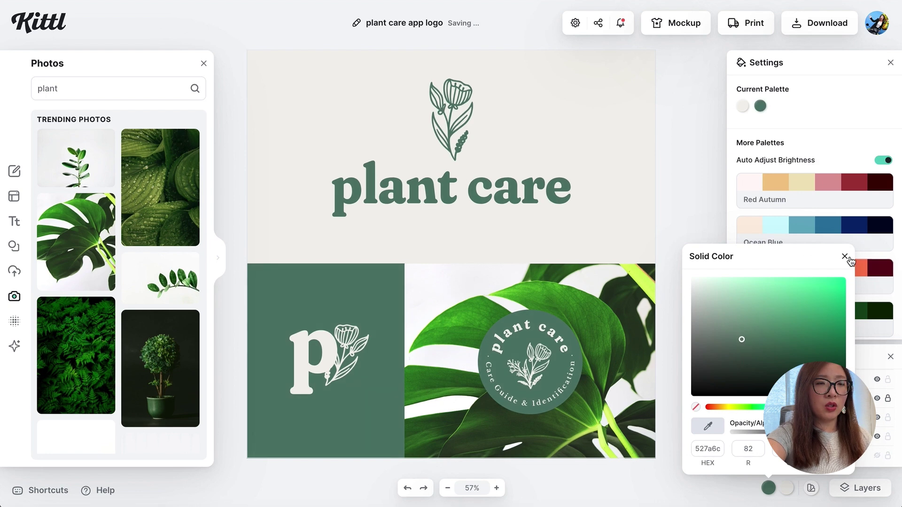
click(843, 257)
click(697, 233)
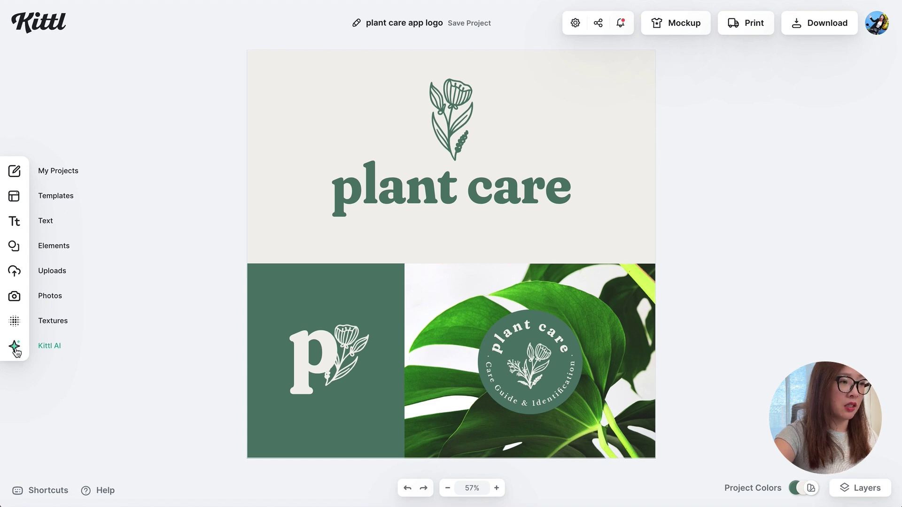
Generate a modern plant care app logo with Kittl AI's Logo Generator from a pasted prompt.
click(14, 346)
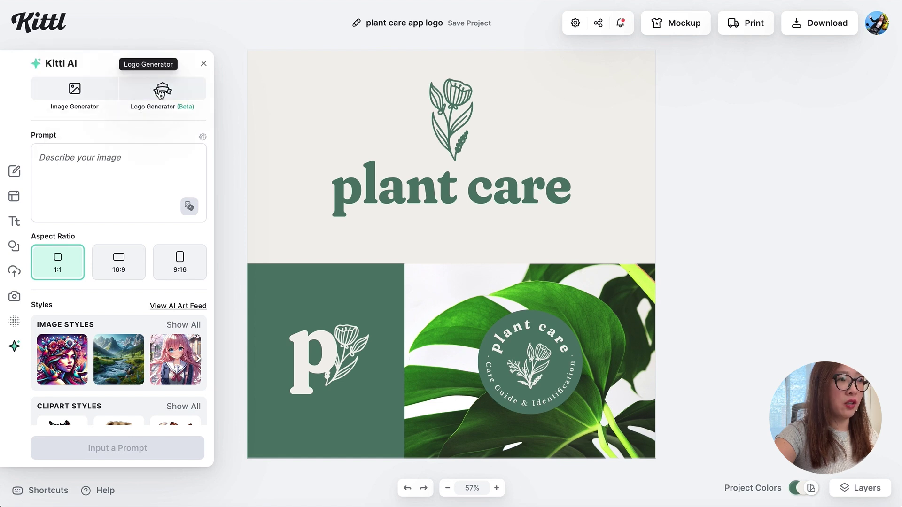
click(161, 92)
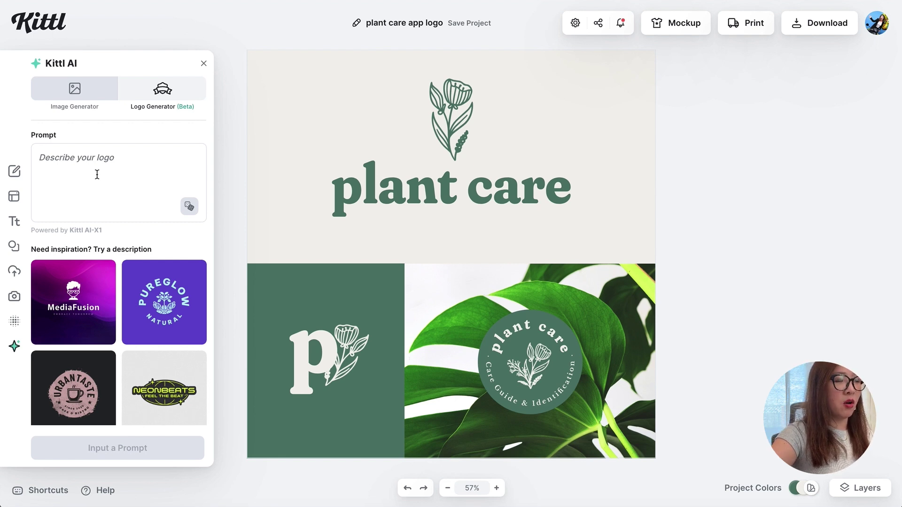
mouse_move(92, 306)
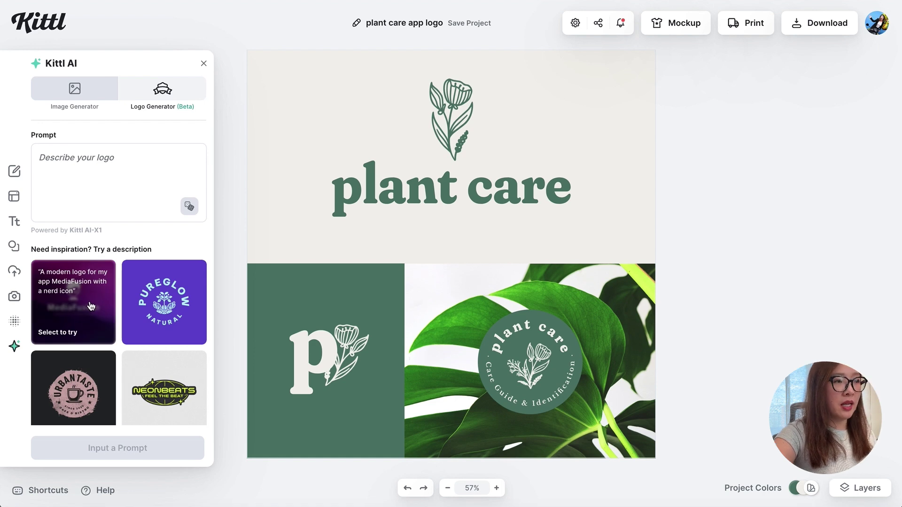
click(90, 171)
text(a modern logo for my plant care mobile app with a simple plant icon)
click(108, 448)
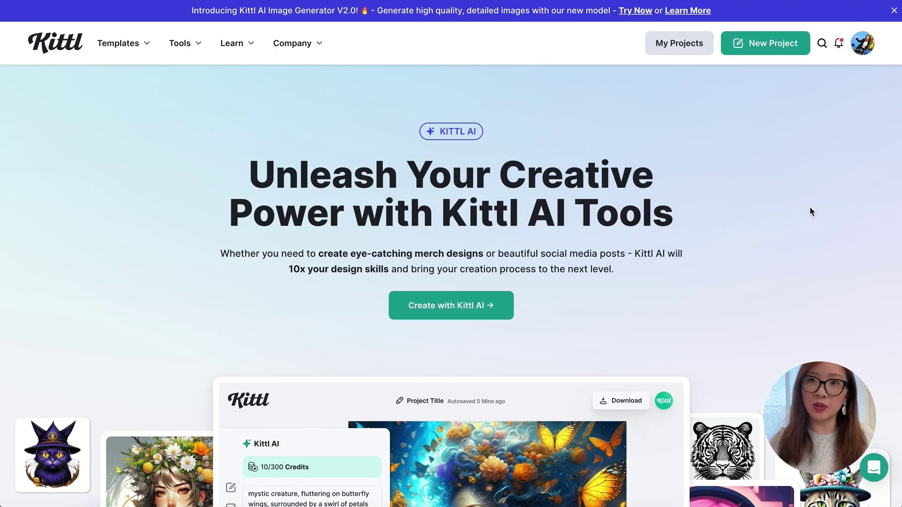
Scroll down through the Explore Kittl AI Tools cards.
scroll(809, 209, down, 3)
scroll(810, 211, down, 2)
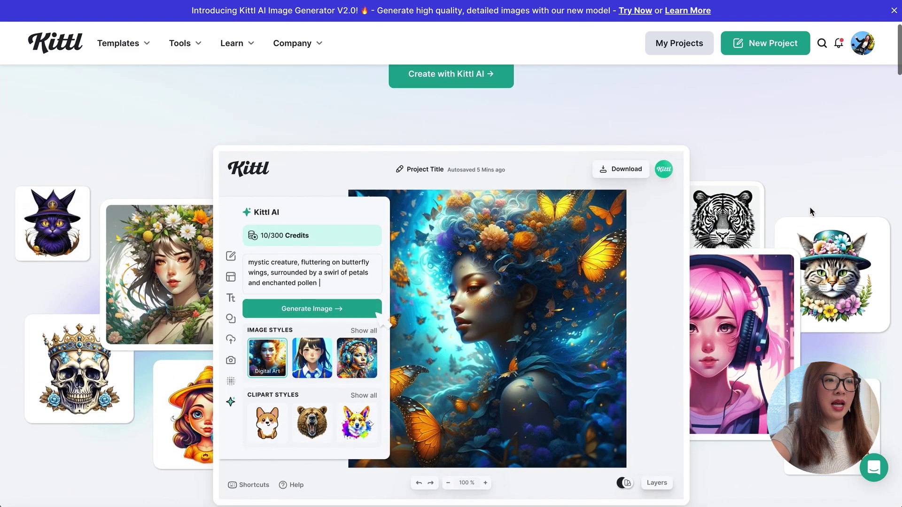
scroll(810, 211, down, 3)
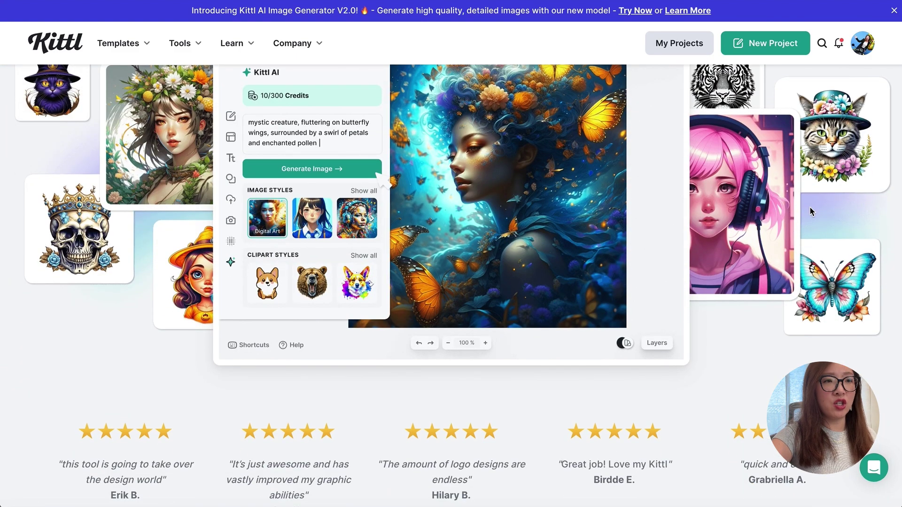
scroll(809, 207, down, 8)
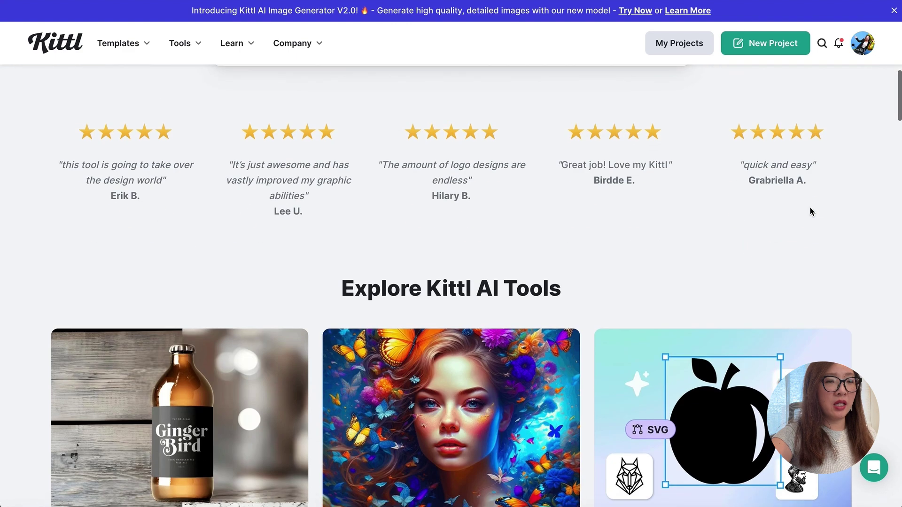
scroll(811, 212, down, 2)
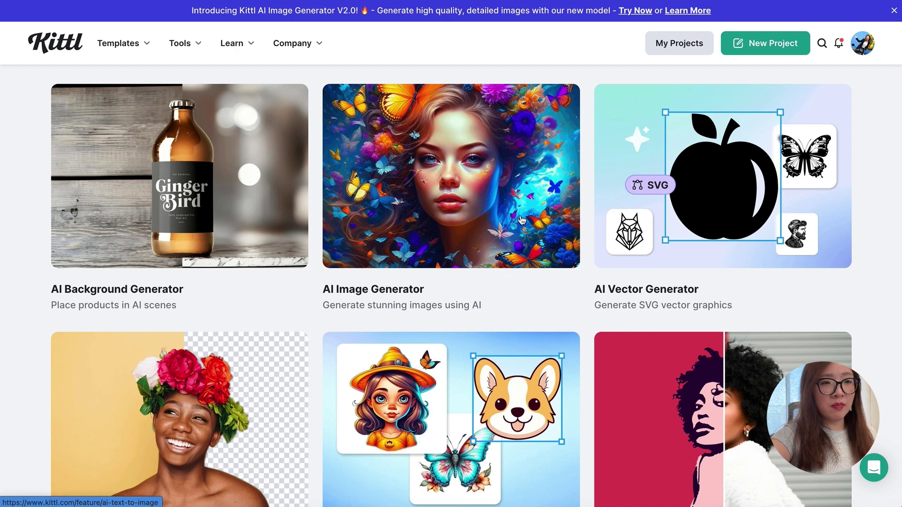
scroll(802, 218, down, 3)
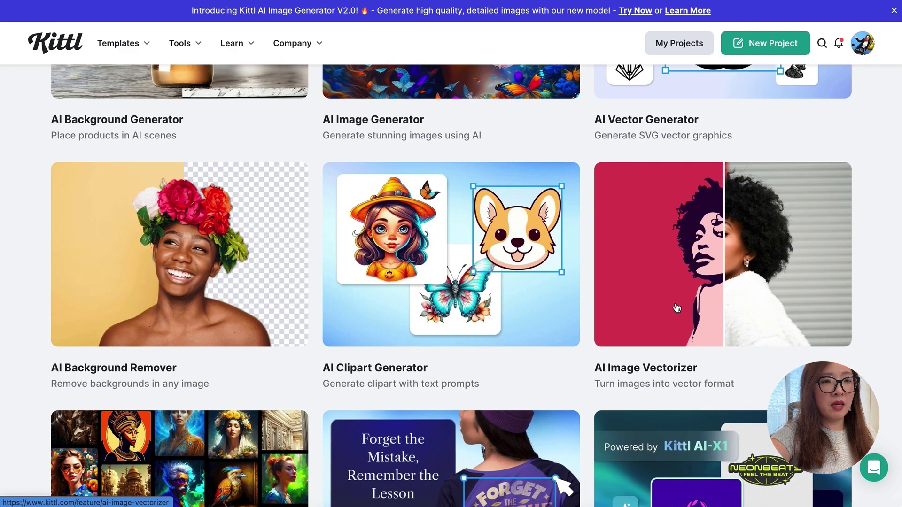
scroll(677, 308, down, 1)
scroll(677, 309, down, 3)
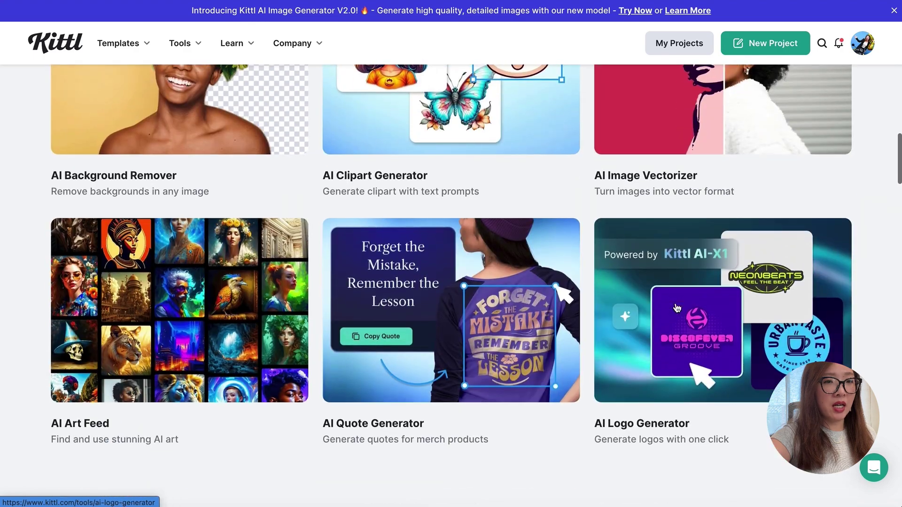
scroll(676, 308, down, 5)
scroll(676, 308, down, 4)
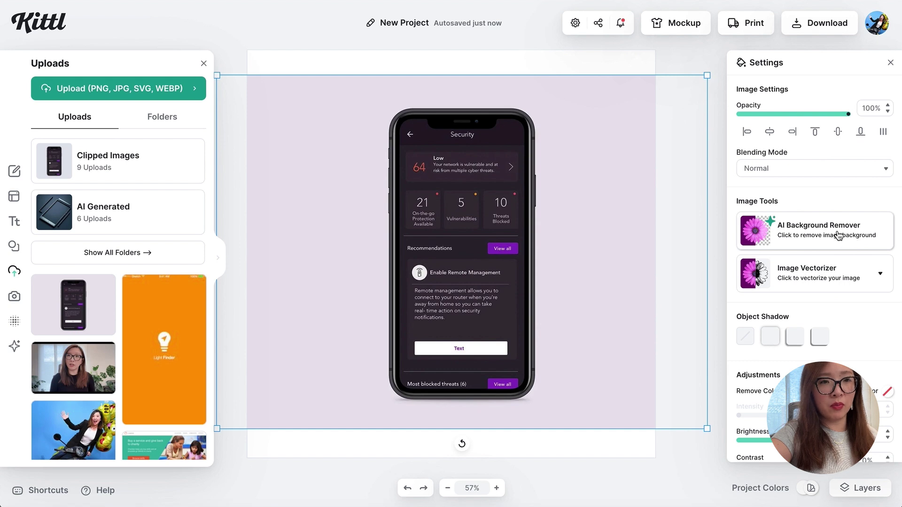
Remove the phone image's lavender background, resize it from a corner, and align it centre and middle.
click(838, 235)
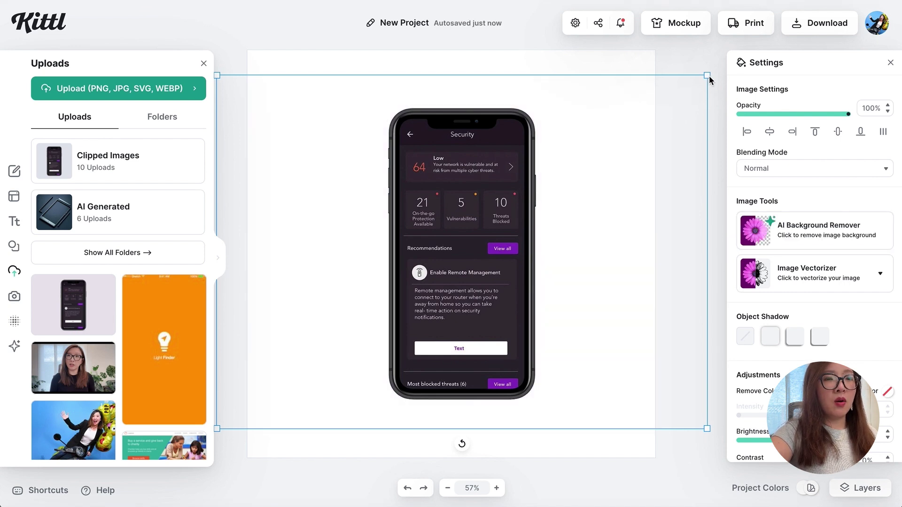
drag(706, 75, 631, 134)
drag(456, 248, 484, 220)
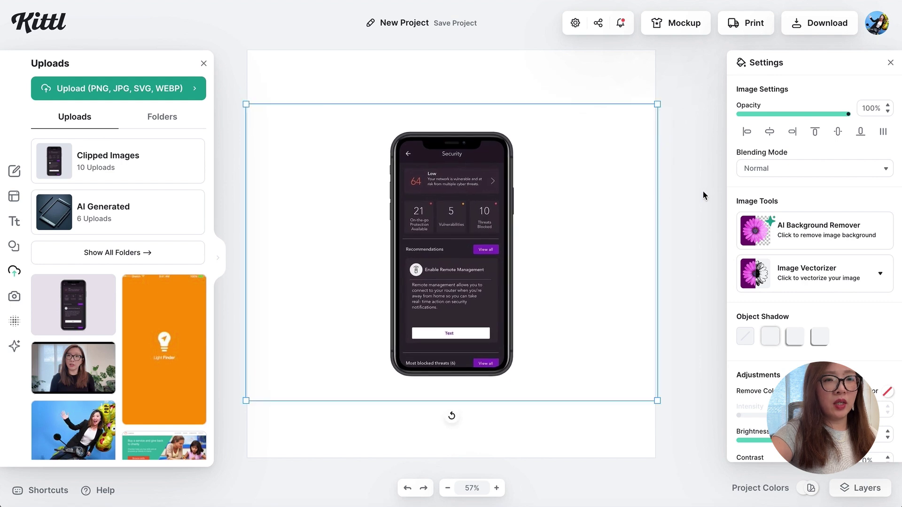
click(770, 136)
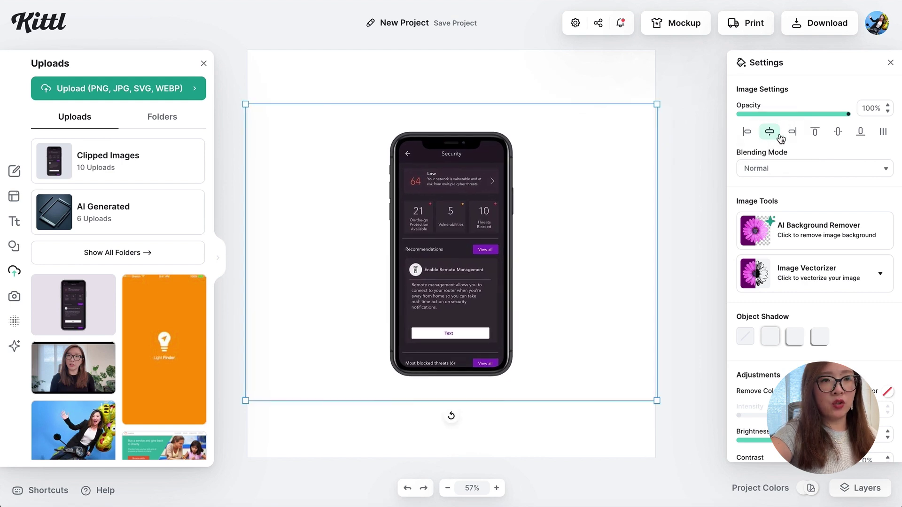
click(840, 137)
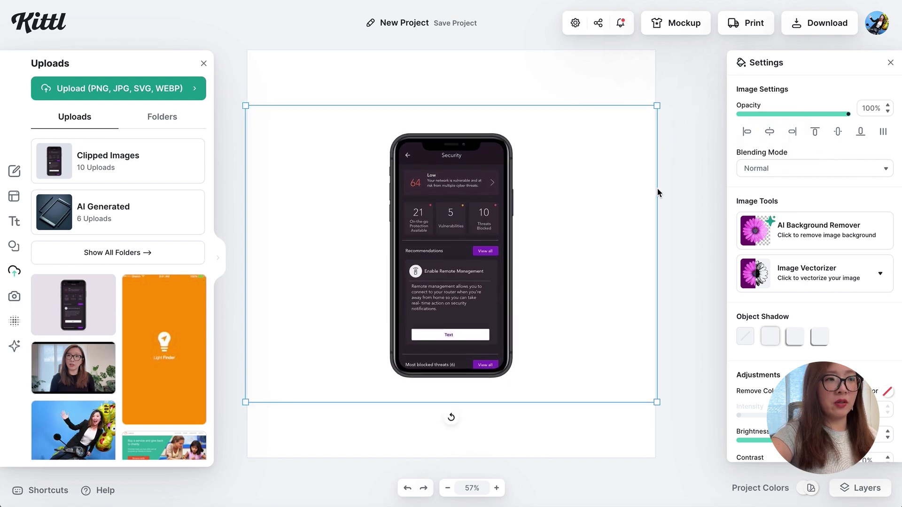
click(597, 87)
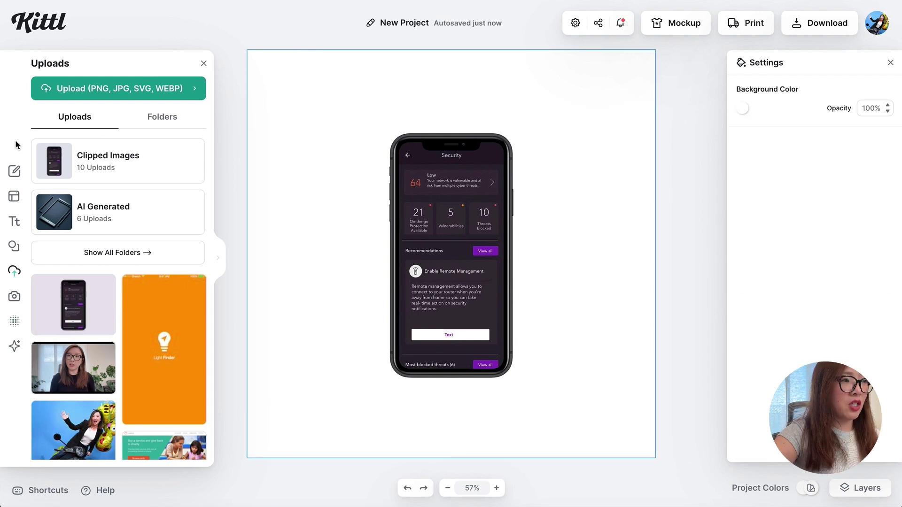
Open the Textures library and browse the texture categories.
click(15, 324)
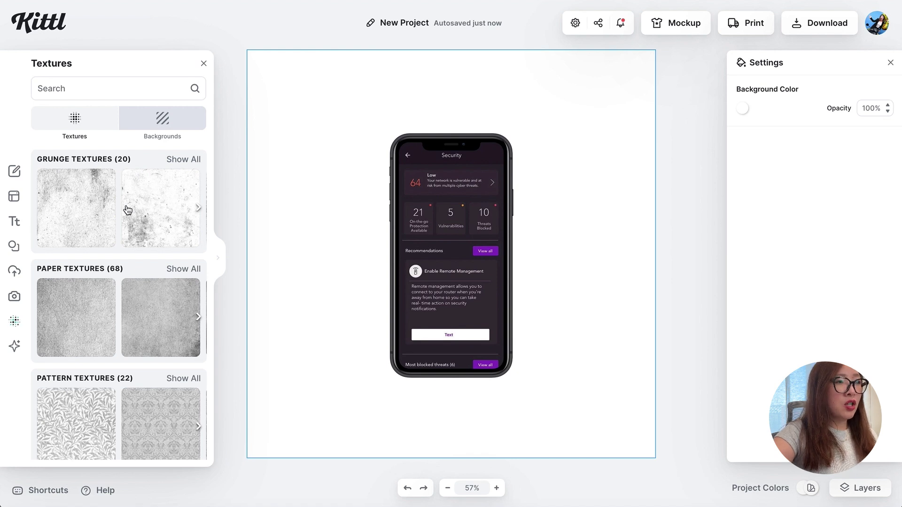
scroll(127, 209, down, 5)
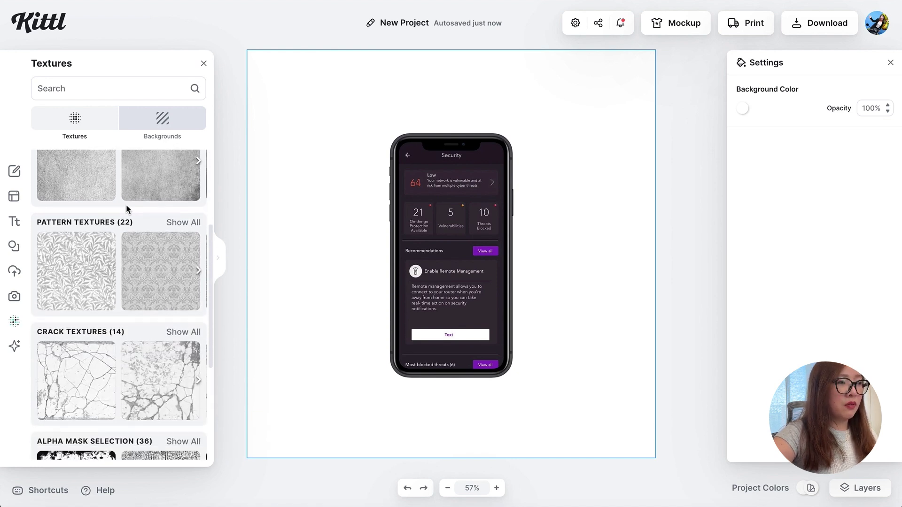
scroll(128, 209, up, 3)
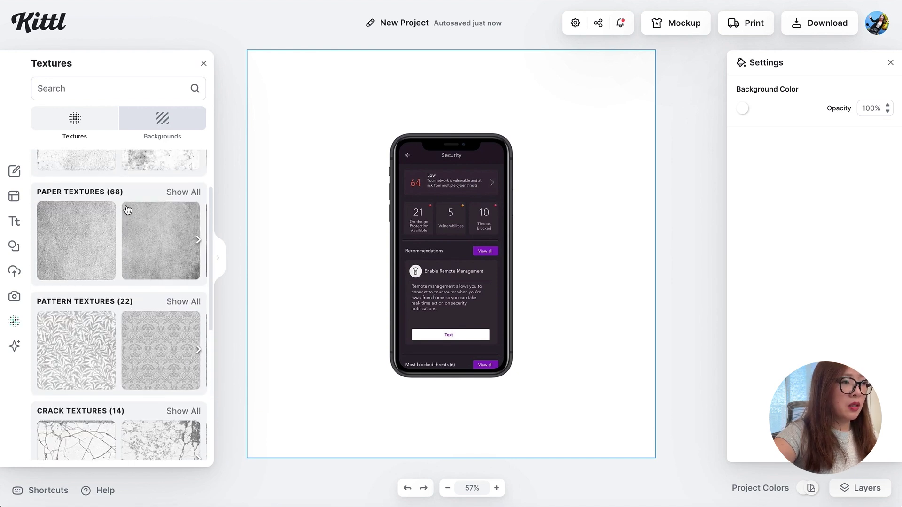
scroll(127, 210, down, 2)
scroll(127, 210, down, 3)
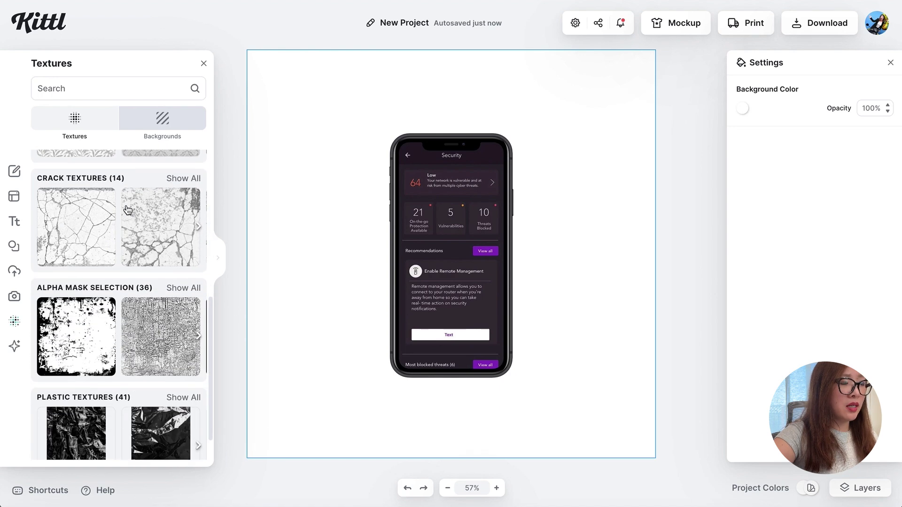
scroll(128, 210, down, 5)
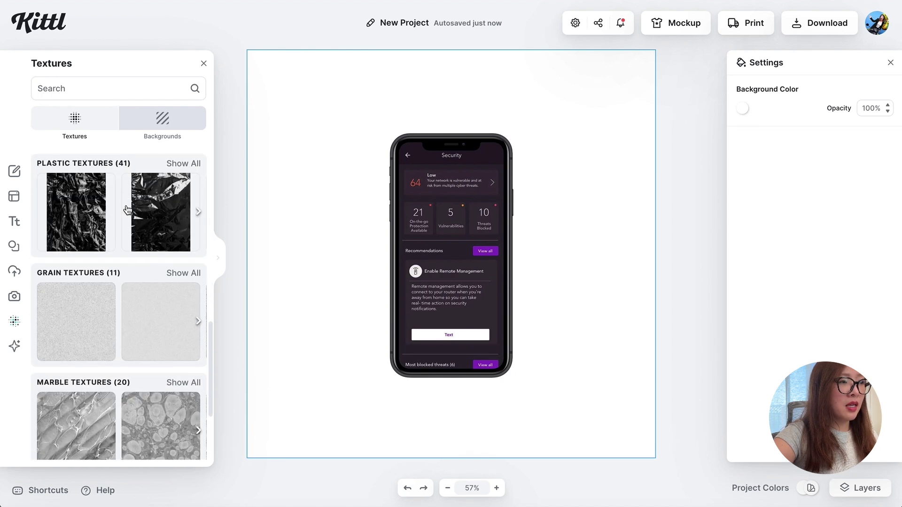
scroll(105, 341, down, 3)
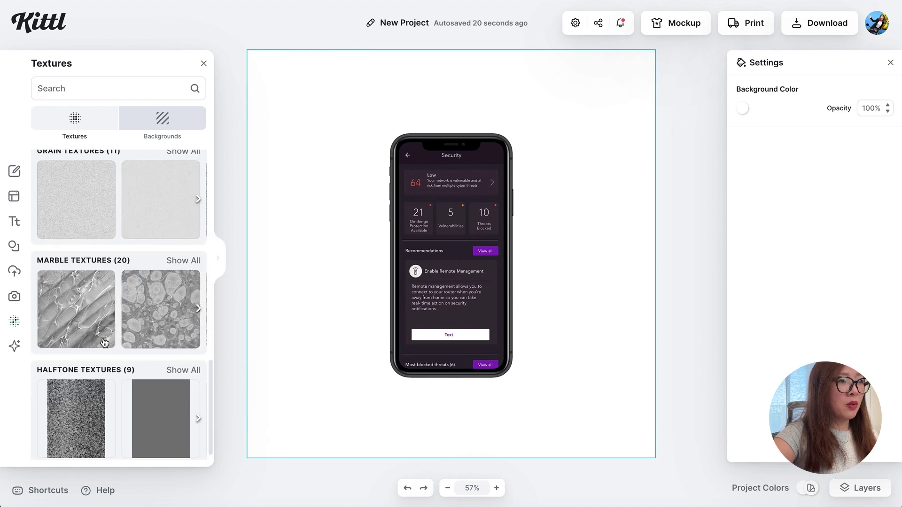
Switch to the Backgrounds collections and scroll down to the Simple Gradients group.
click(157, 127)
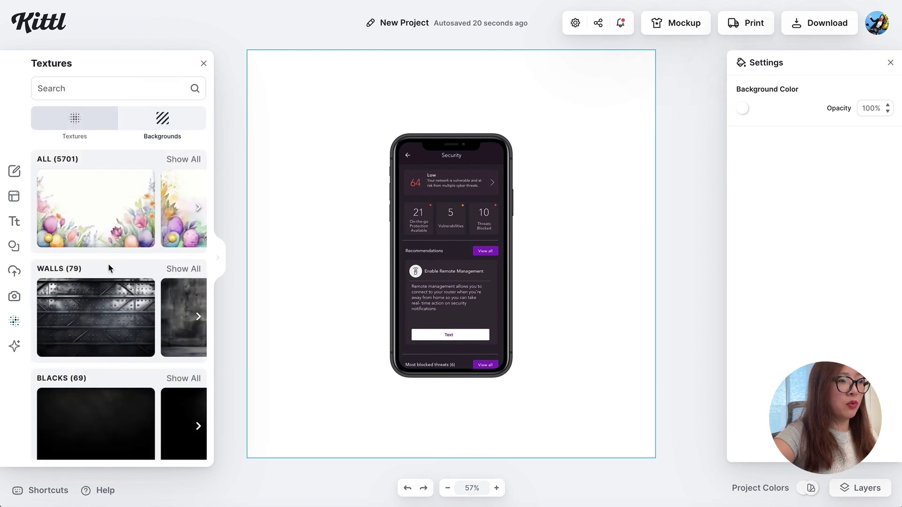
scroll(108, 261, down, 1)
scroll(109, 266, down, 7)
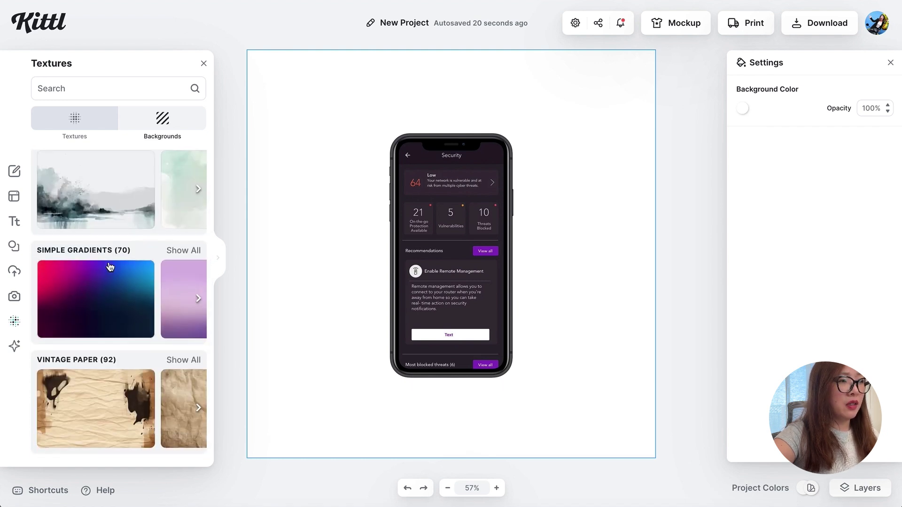
scroll(109, 267, up, 2)
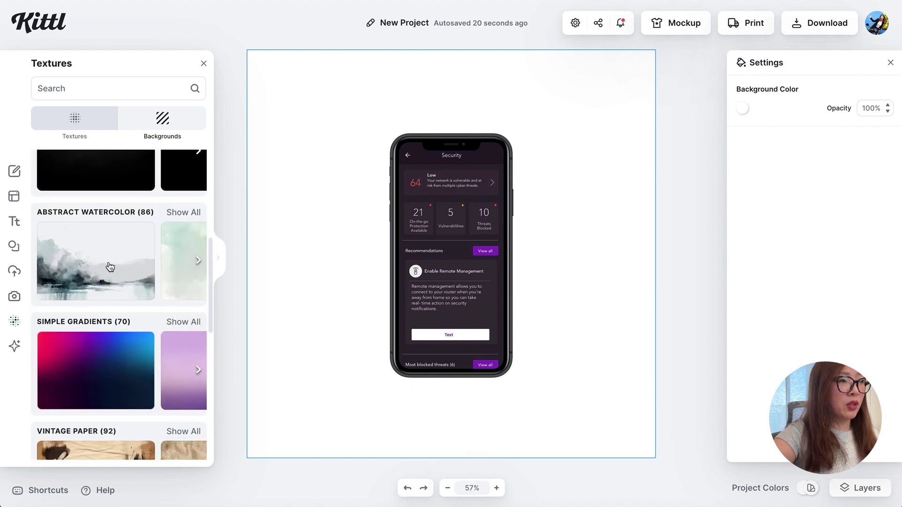
scroll(110, 266, down, 3)
scroll(109, 266, down, 2)
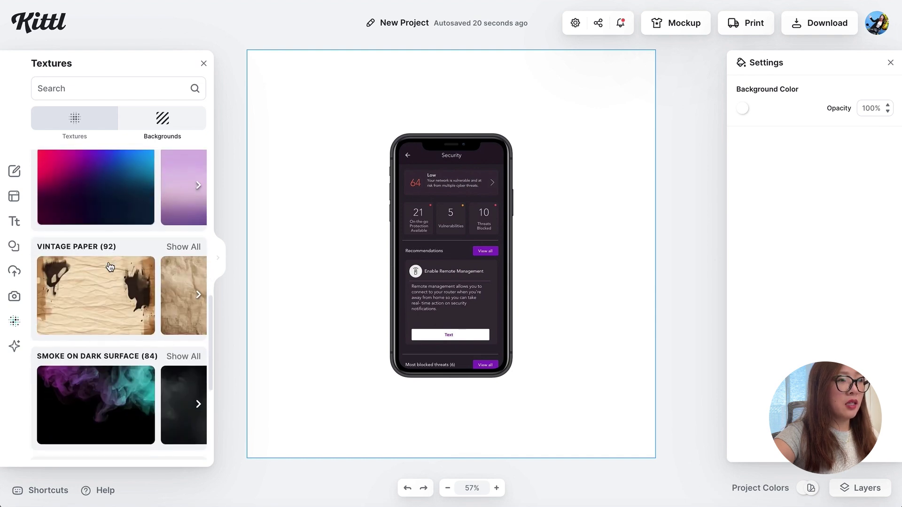
scroll(109, 266, down, 8)
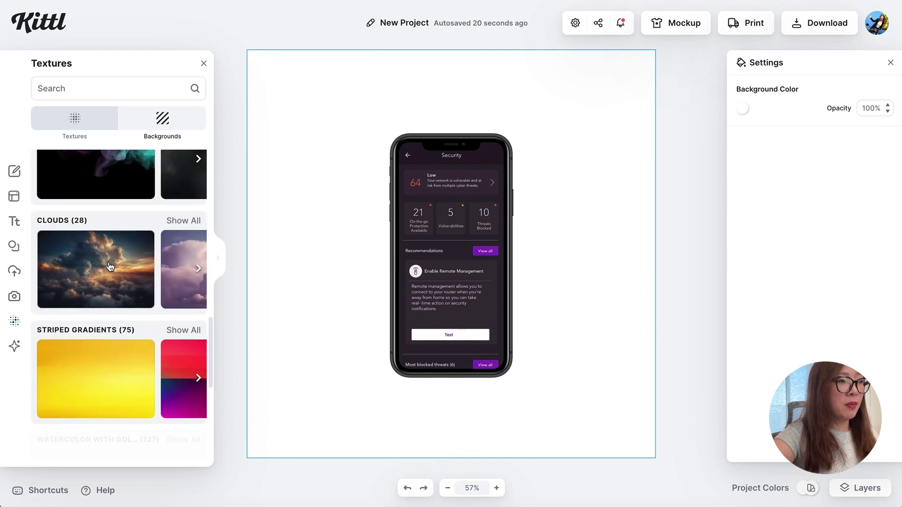
scroll(110, 266, down, 4)
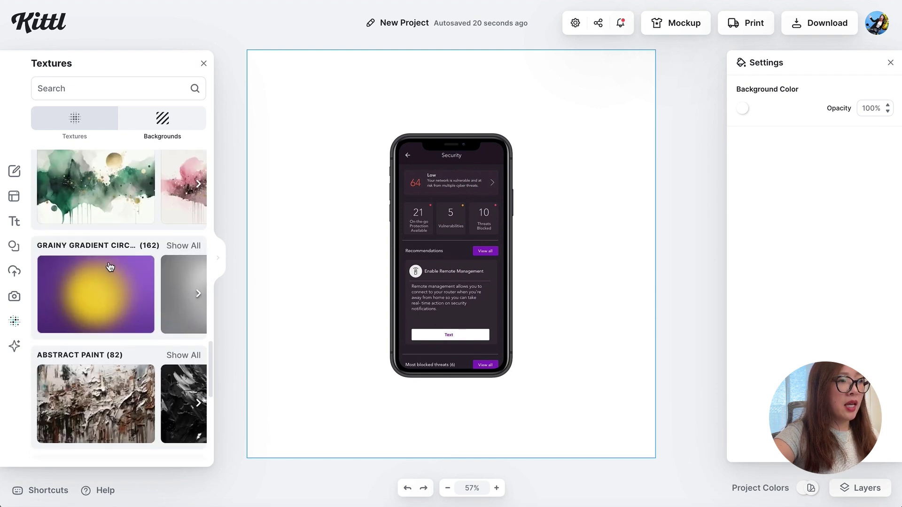
scroll(110, 266, down, 5)
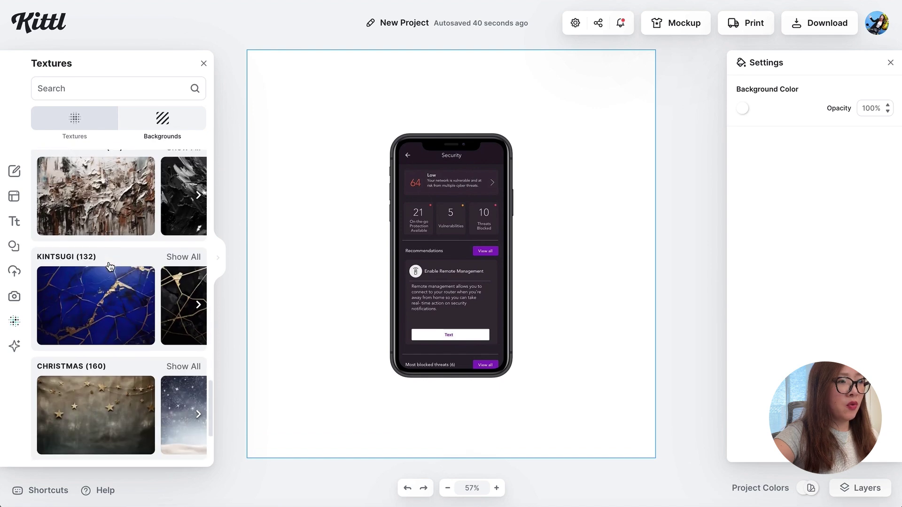
scroll(109, 267, down, 5)
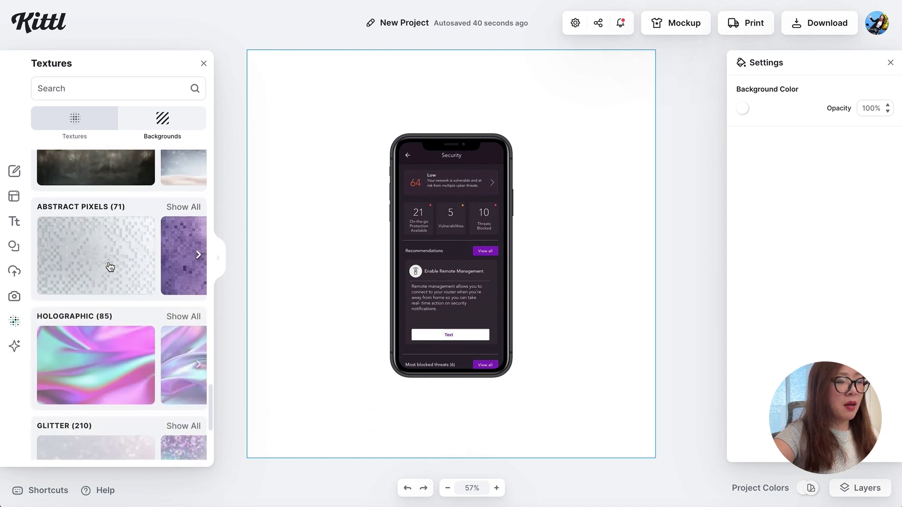
scroll(109, 266, down, 5)
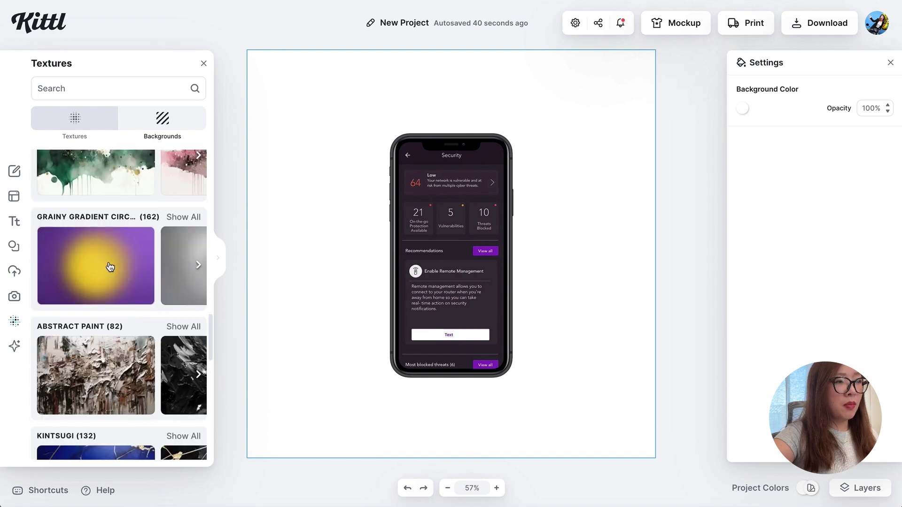
scroll(109, 266, up, 5)
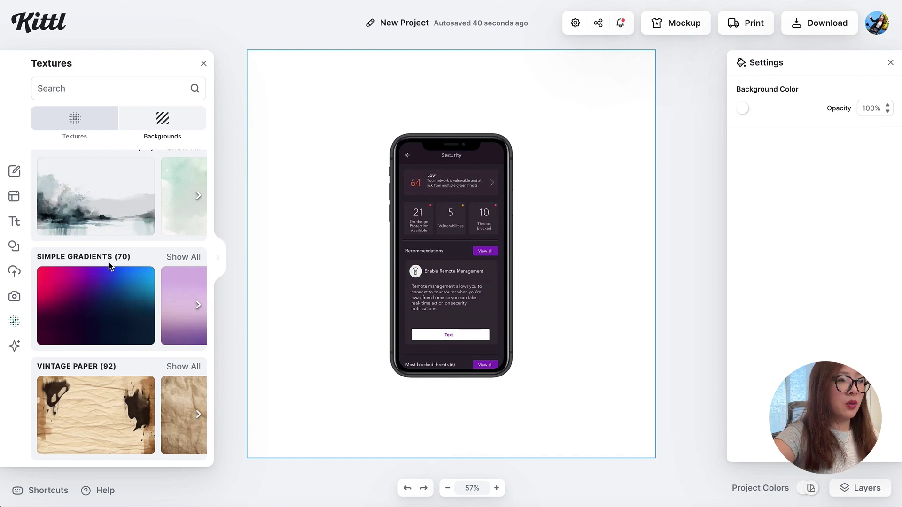
Show all Simple Gradients and apply the magenta-blue gradient as the canvas background.
click(183, 257)
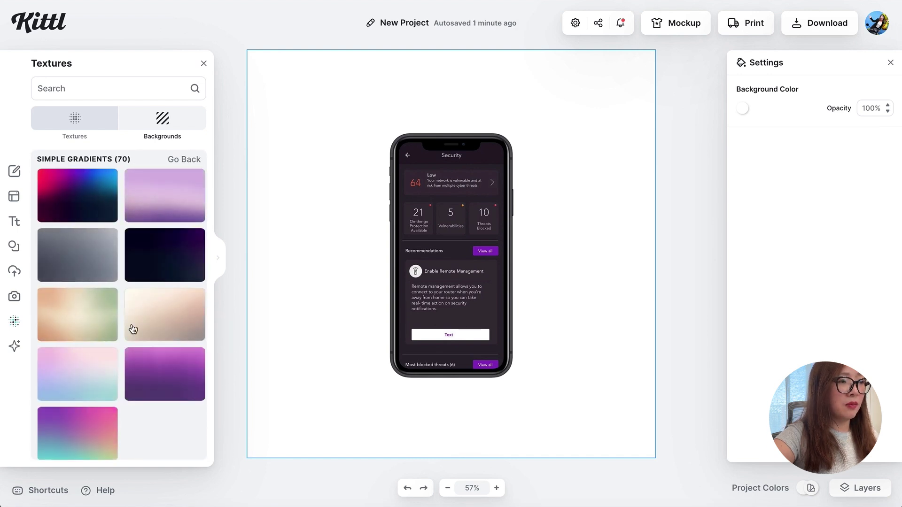
scroll(116, 346, down, 1)
scroll(117, 346, down, 2)
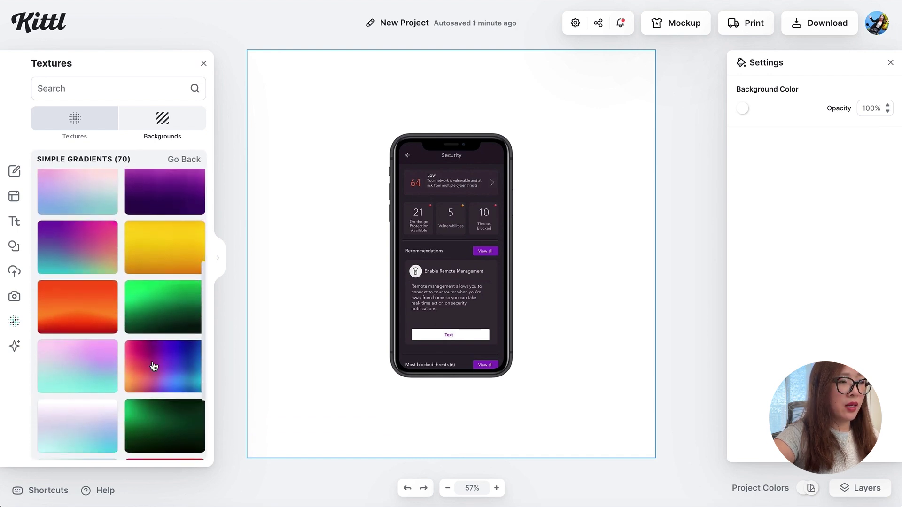
scroll(161, 370, down, 1)
click(161, 348)
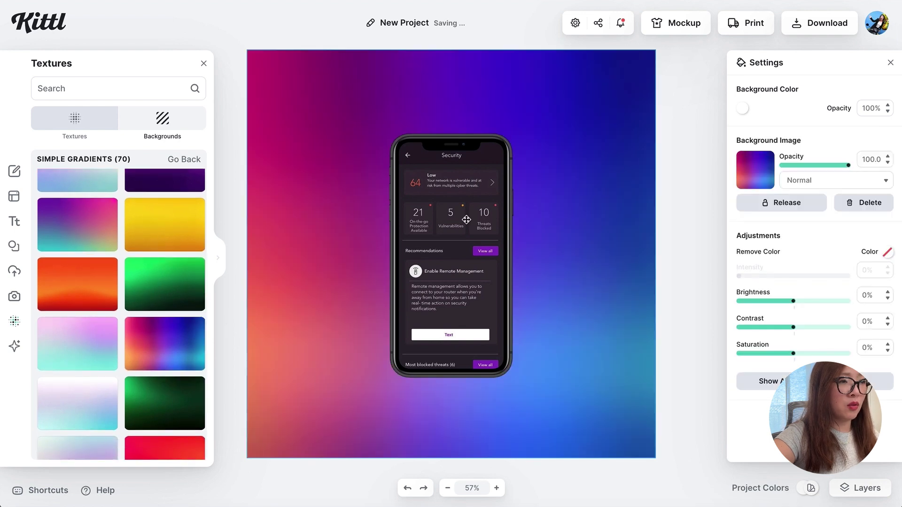
scroll(90, 281, down, 3)
Try the teal-pink-navy, magenta and cyan-purple-pink gradients, settling on the pink-to-cyan one.
click(91, 281)
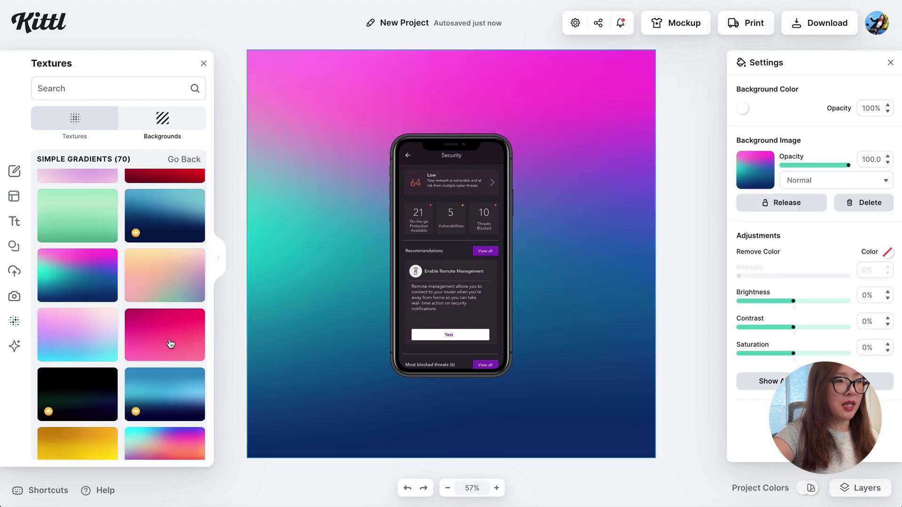
click(89, 347)
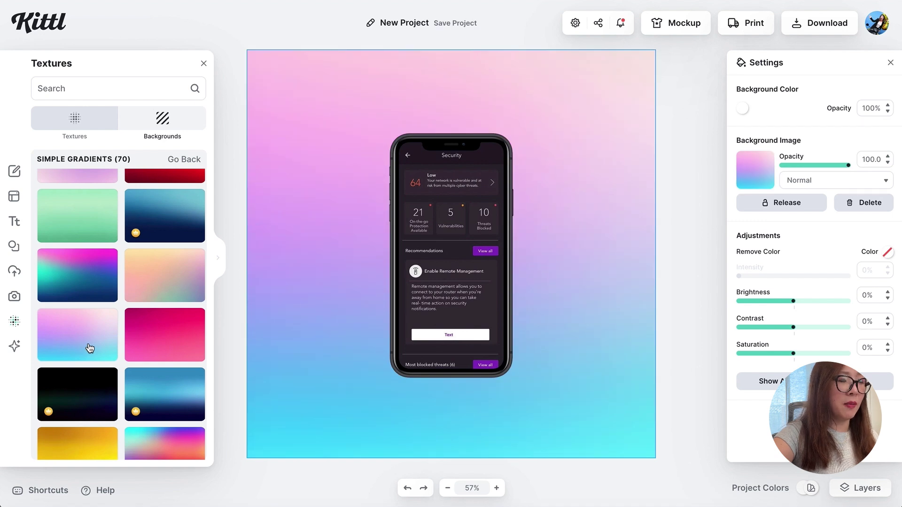
click(161, 338)
click(171, 432)
scroll(76, 273, down, 2)
click(76, 270)
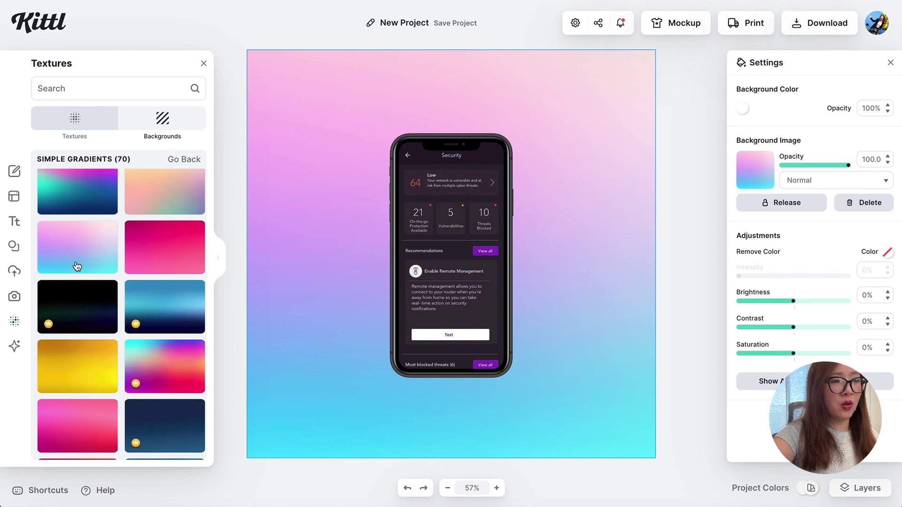
scroll(101, 347, down, 1)
scroll(101, 348, down, 3)
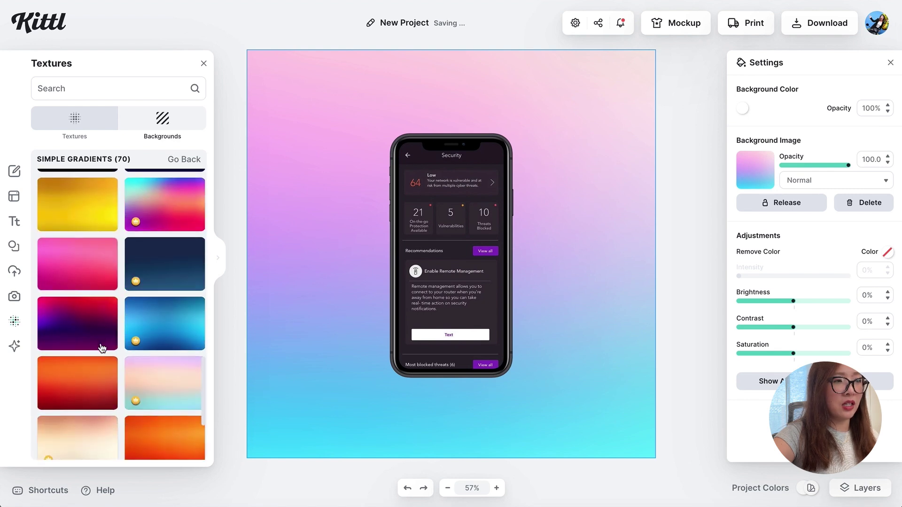
scroll(101, 347, down, 1)
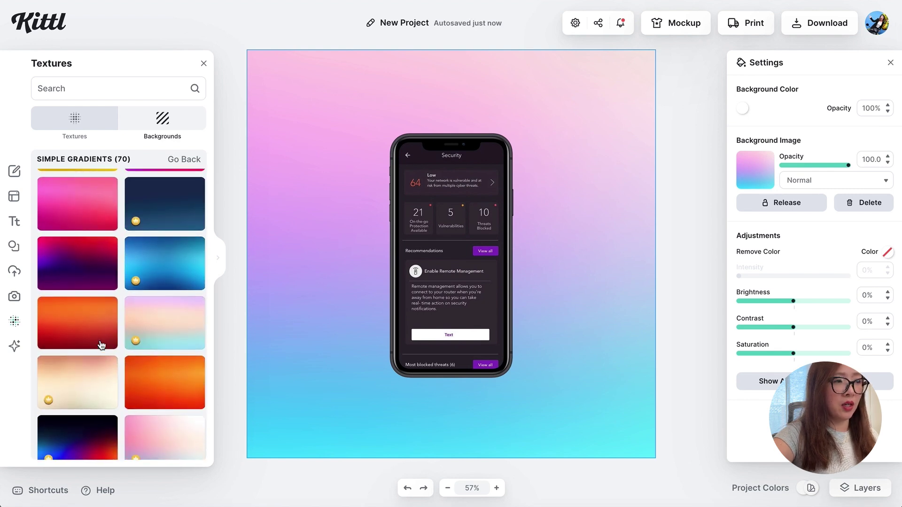
scroll(100, 345, down, 5)
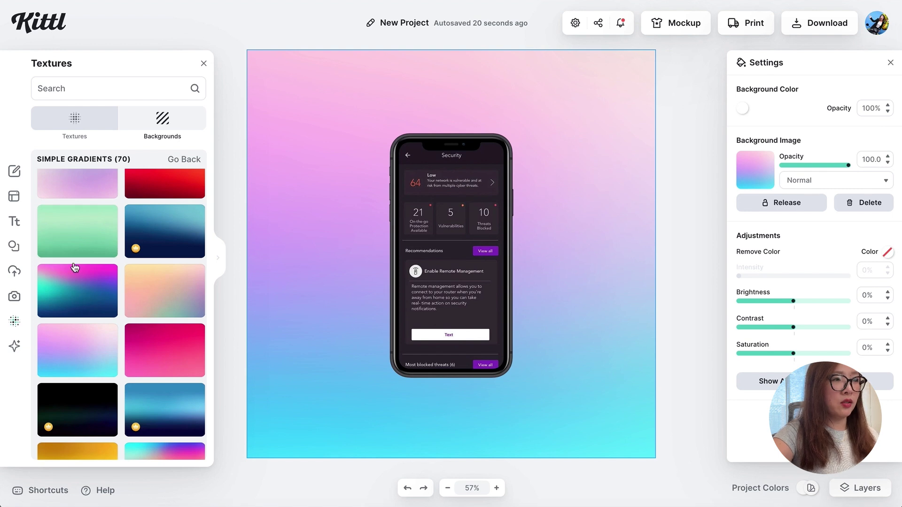
Search the stock Photos library for 'pho' to find phone images.
click(14, 297)
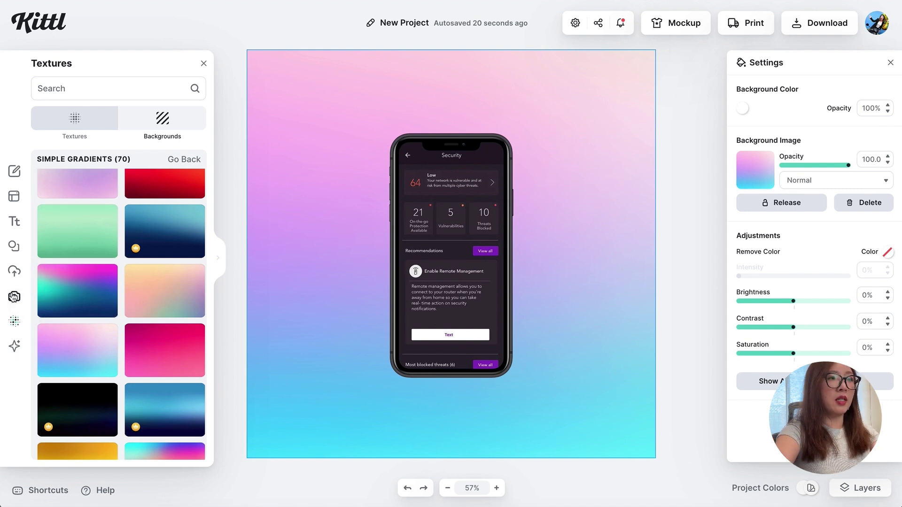
click(75, 87)
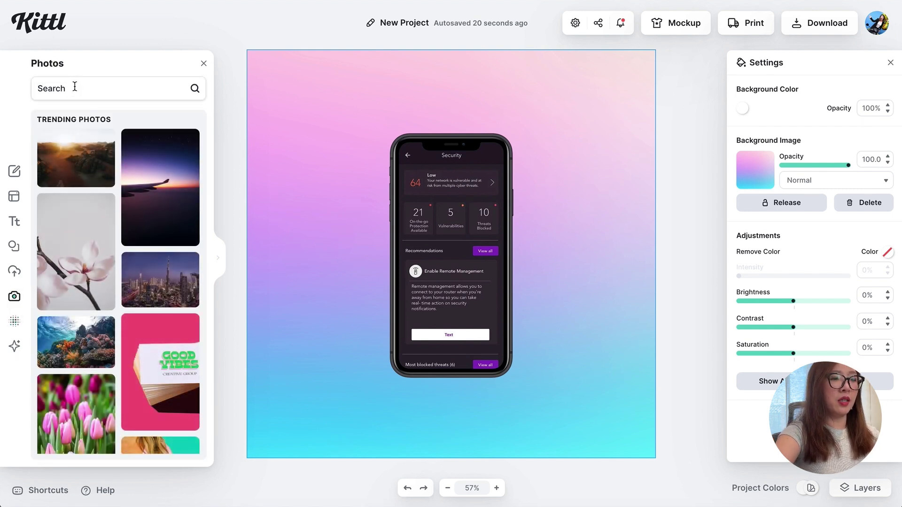
text(phone)
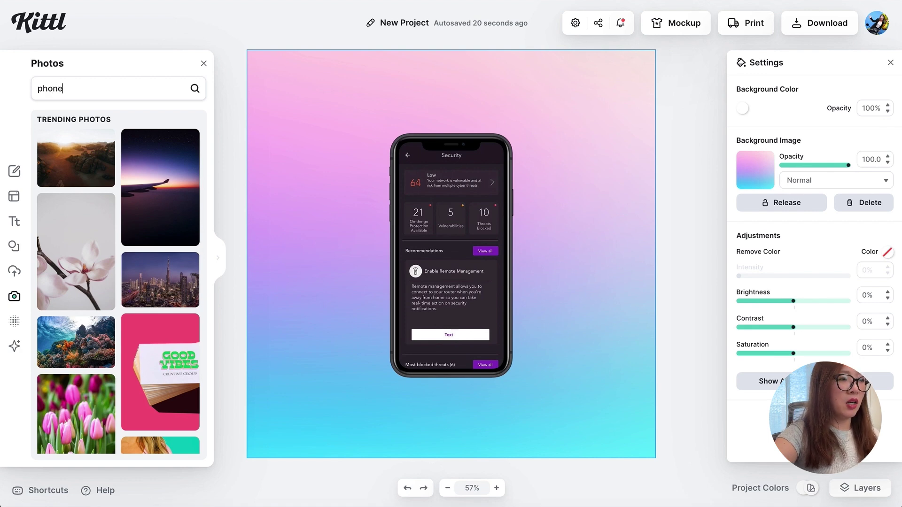
key(Return)
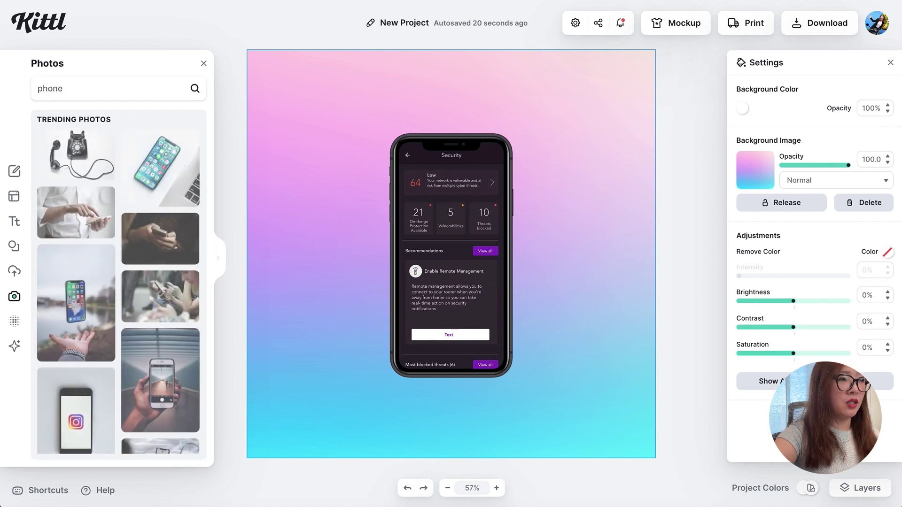
scroll(108, 206, down, 5)
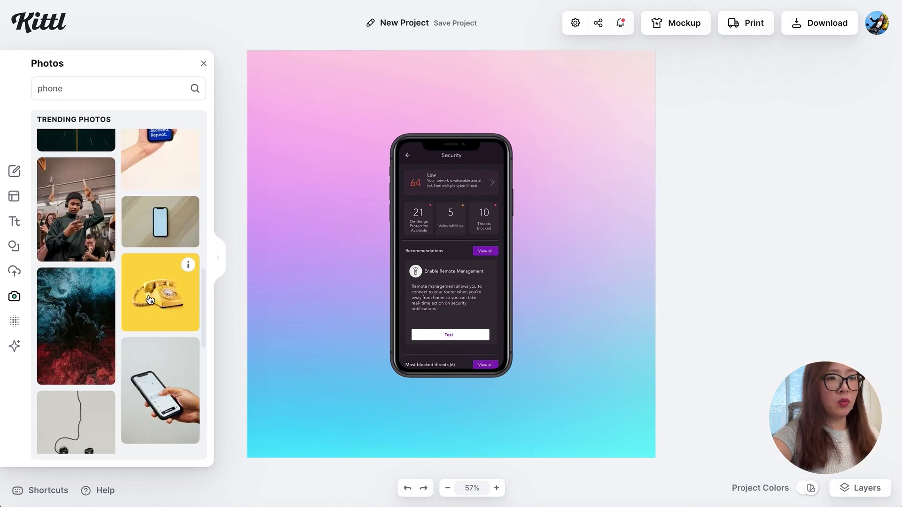
Add the phone-on-wood photo, enlarge it up and left, and remove its background.
click(143, 215)
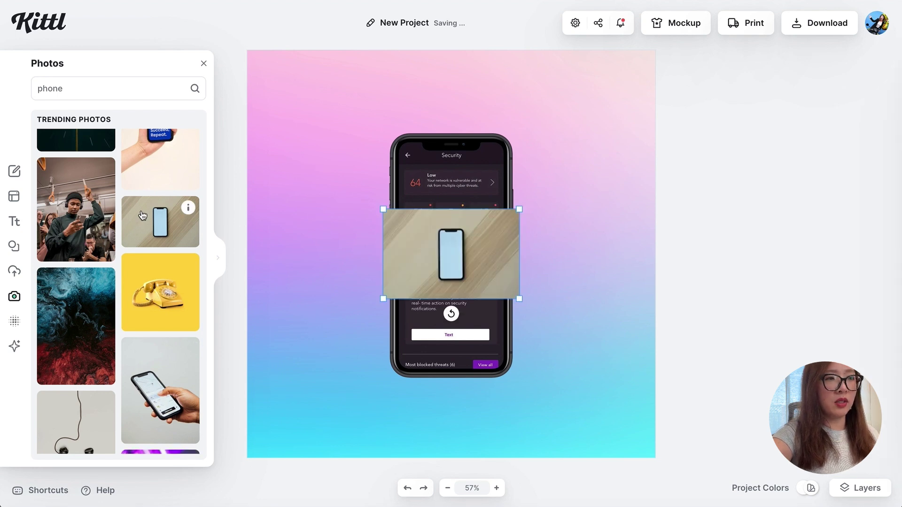
drag(383, 209, 292, 111)
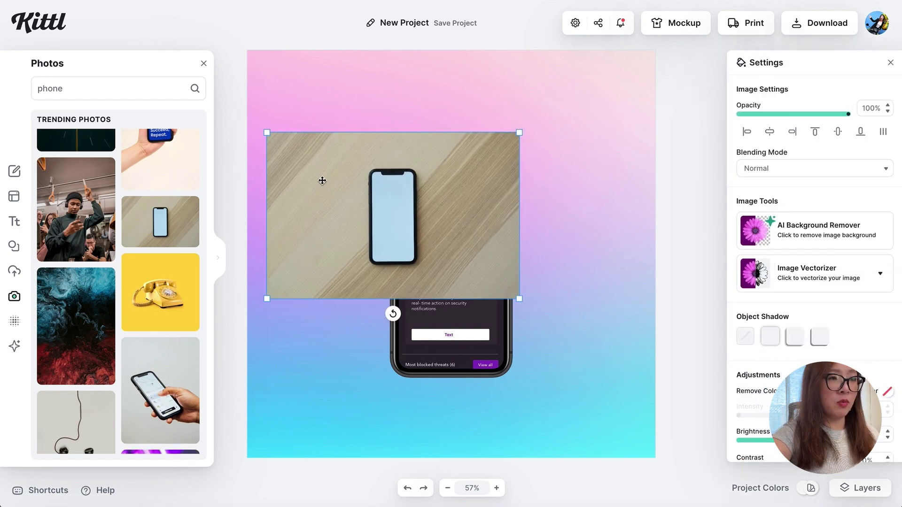
click(830, 235)
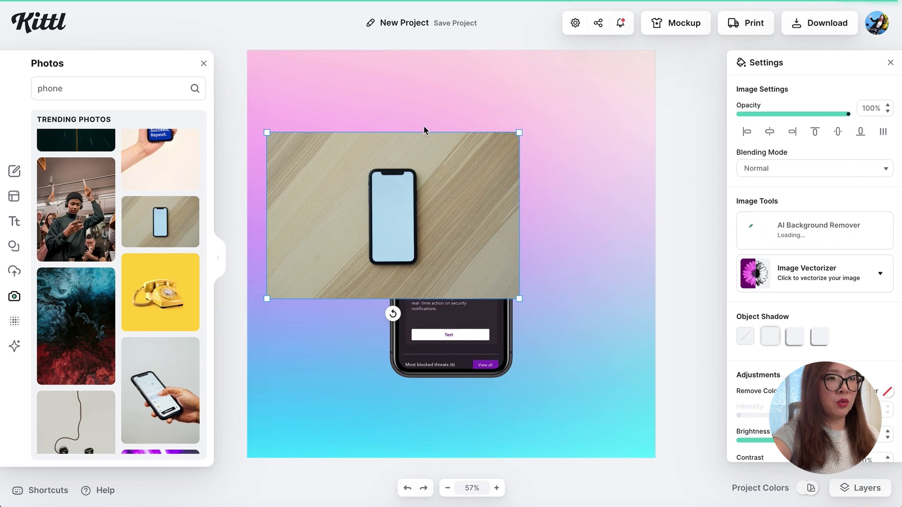
Move the cut-out phone higher and vectorize it into a solid outline.
drag(385, 192, 383, 159)
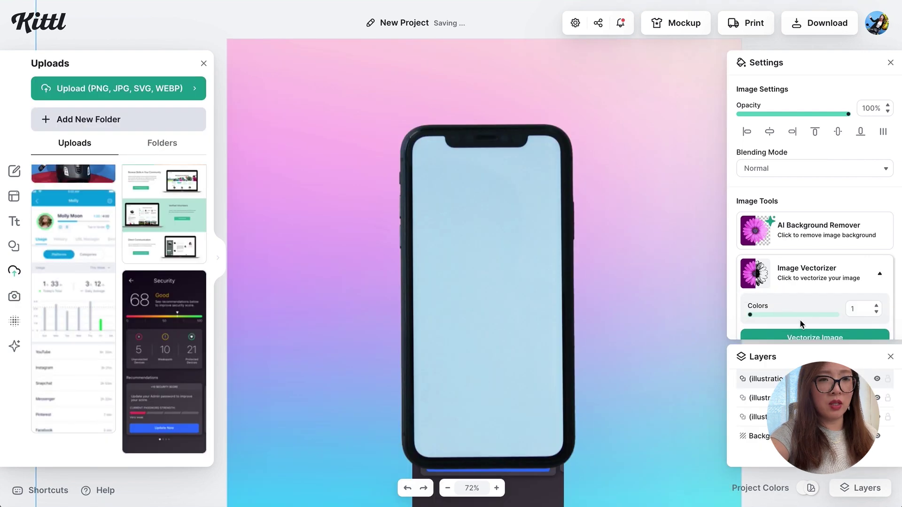
scroll(801, 324, down, 2)
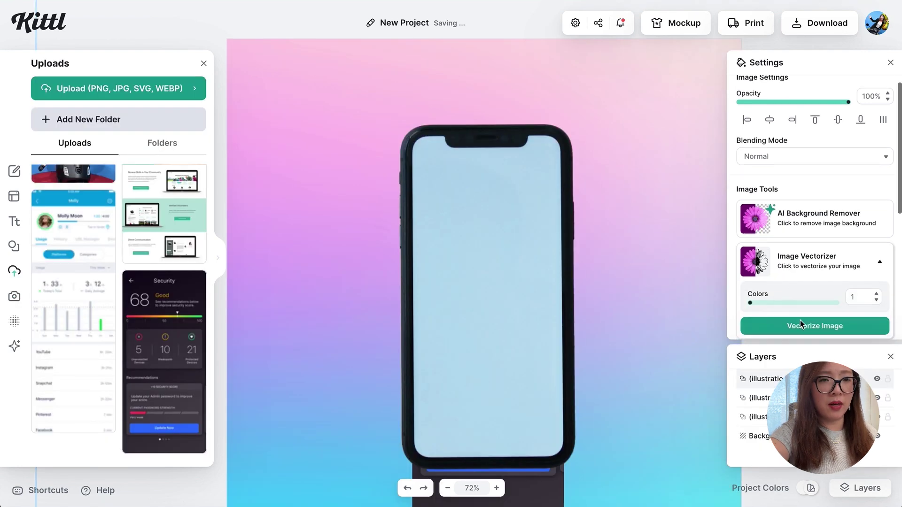
click(799, 320)
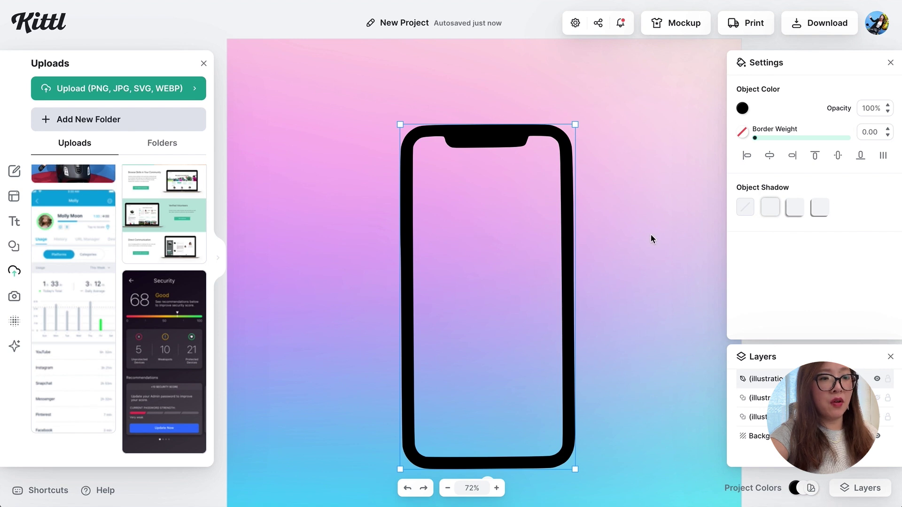
Unhide the Security screenshot layer and move it up into the phone frame.
scroll(650, 235, down, 1)
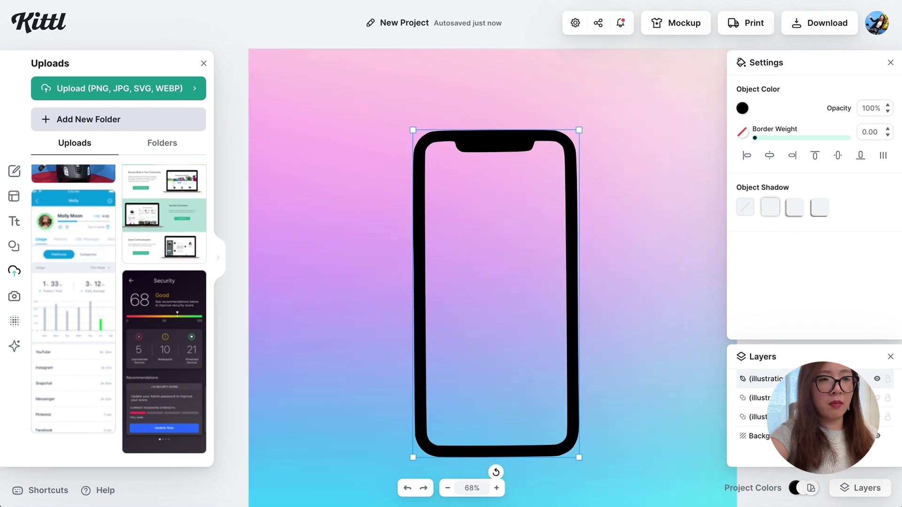
click(878, 399)
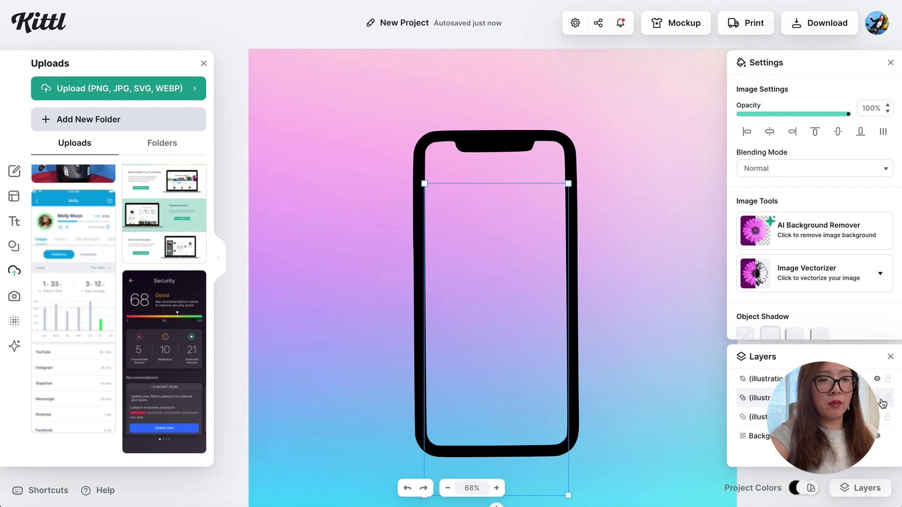
click(877, 398)
drag(472, 265, 472, 222)
Deselect the phone artwork, fit the design into view, and show only Social templates.
click(635, 274)
key(shift+1)
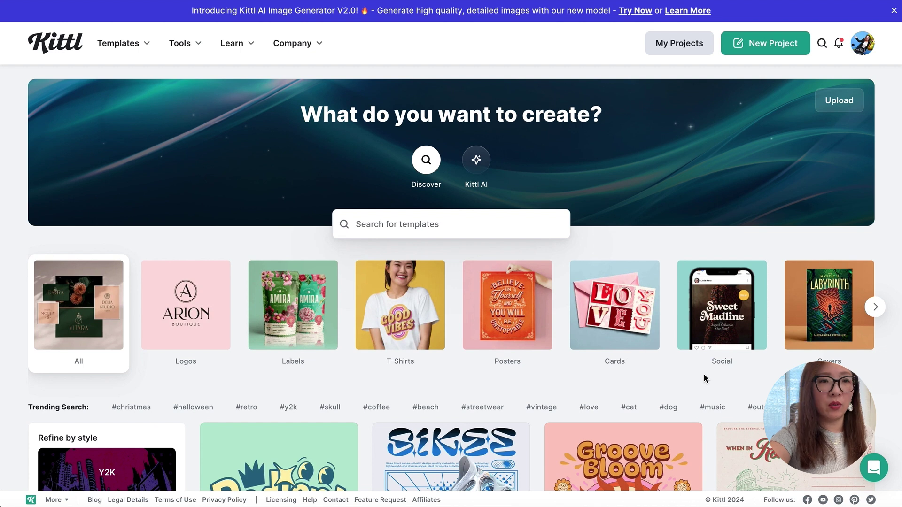
click(731, 331)
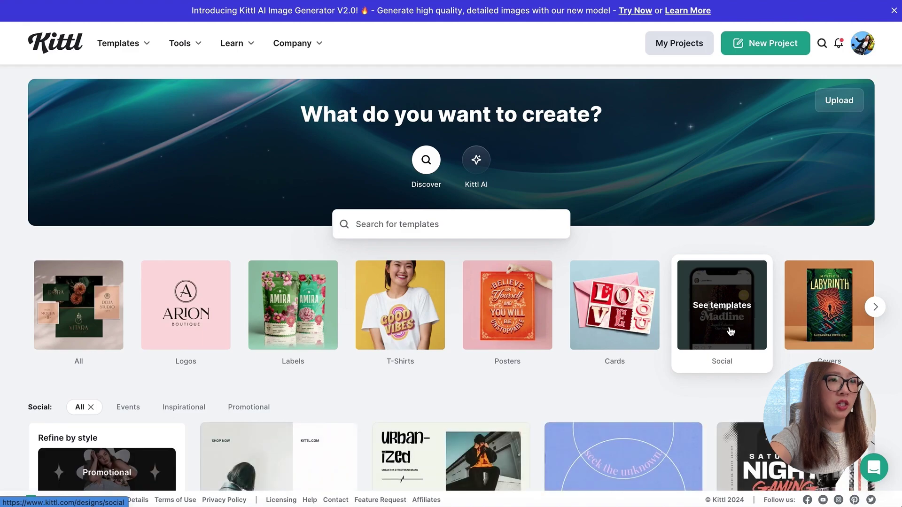
Scroll the Social templates grid down to the Jellyfish Fun Facts card.
scroll(730, 331, down, 8)
scroll(730, 332, down, 14)
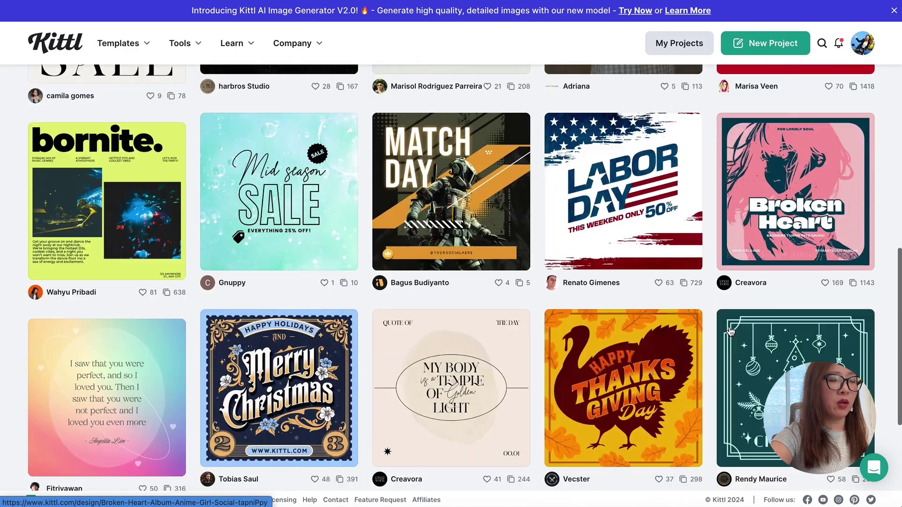
scroll(730, 332, down, 9)
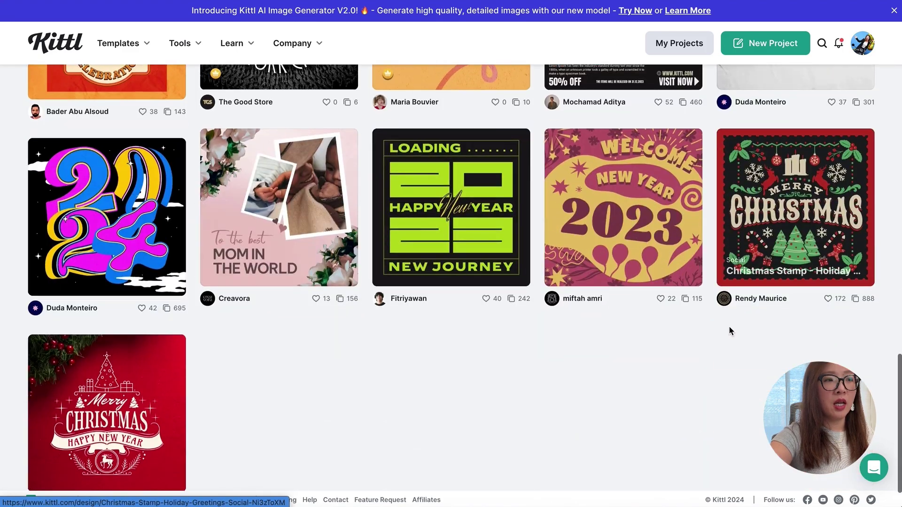
scroll(731, 332, down, 9)
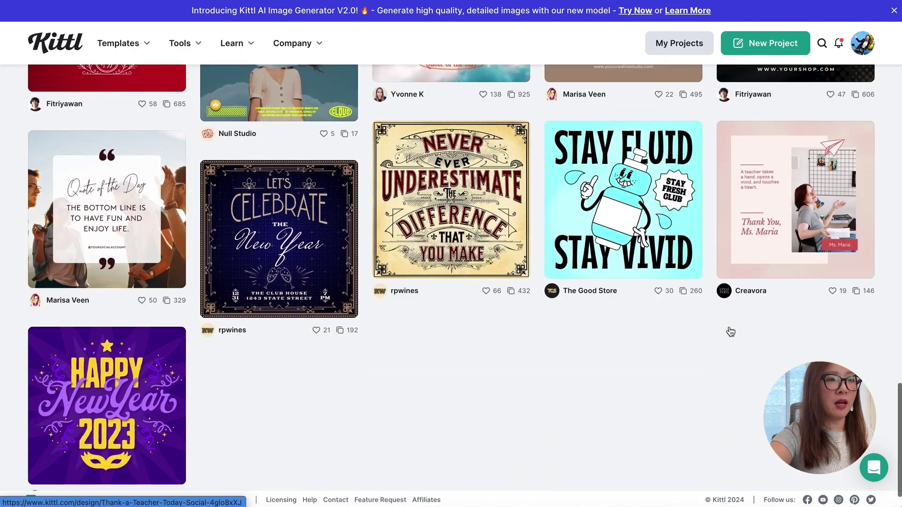
scroll(730, 332, down, 3)
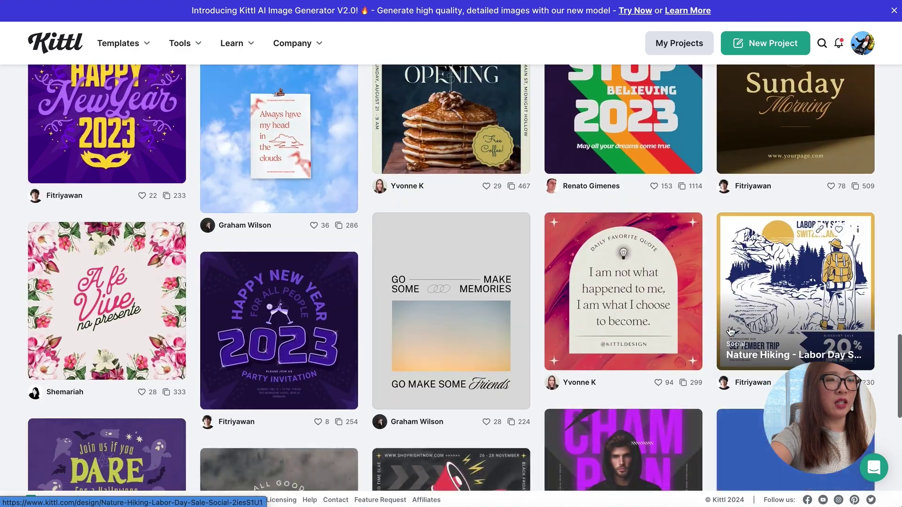
scroll(681, 277, down, 1)
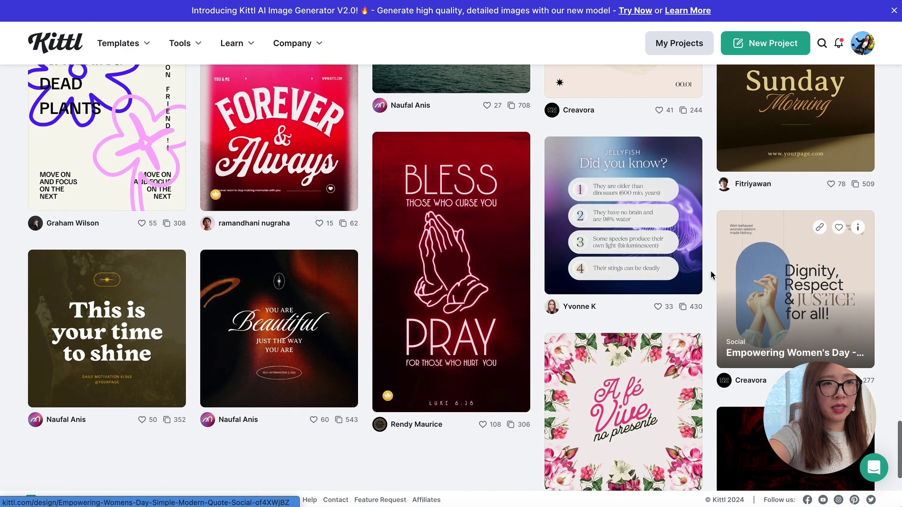
Open the Jellyfish Fun Facts template and retype 'Did you know?' as 'Top AI Tools for Designer'.
click(646, 217)
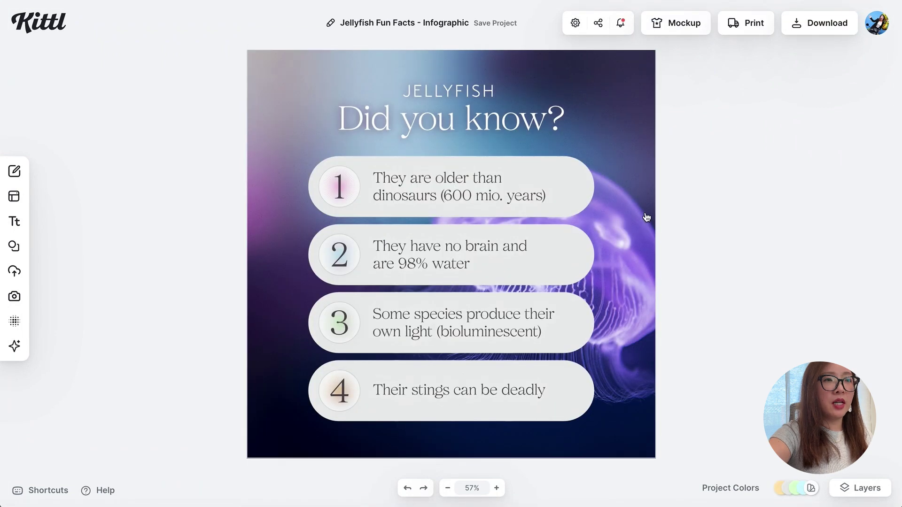
click(455, 97)
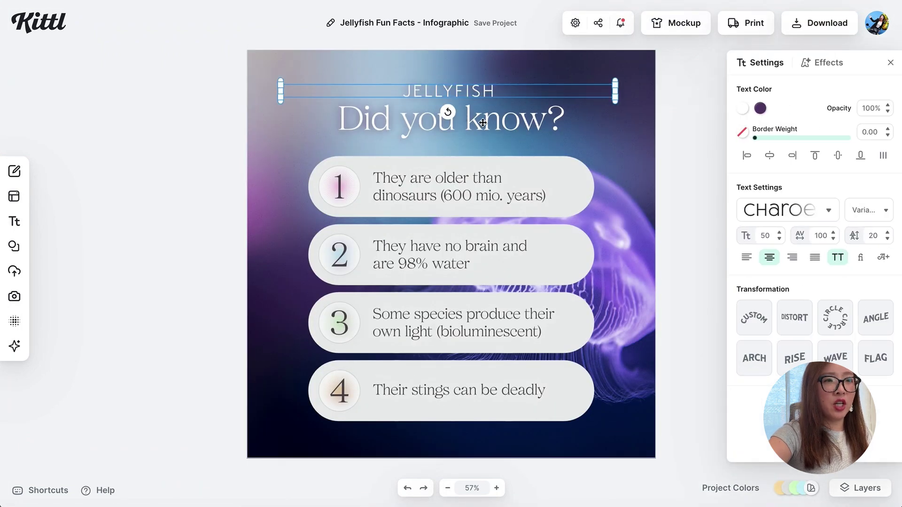
click(483, 122)
double_click(447, 120)
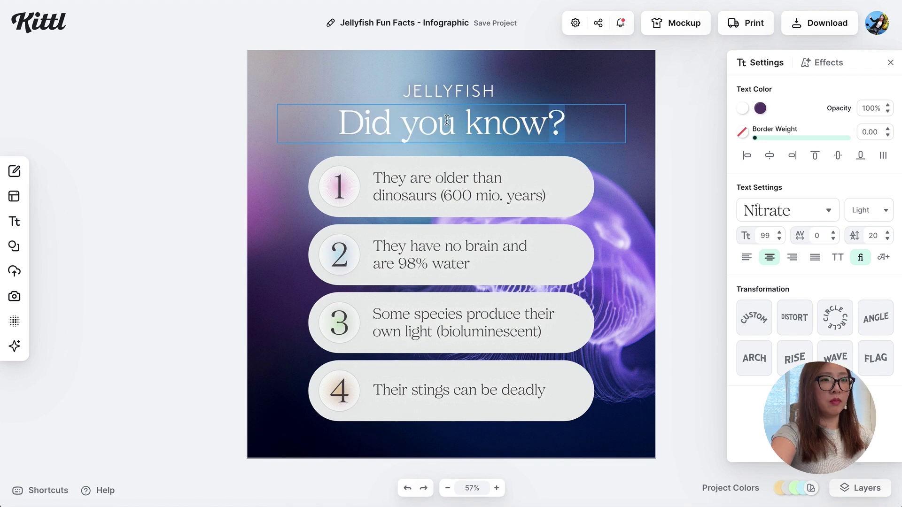
drag(447, 119, 336, 117)
text(Top AI D)
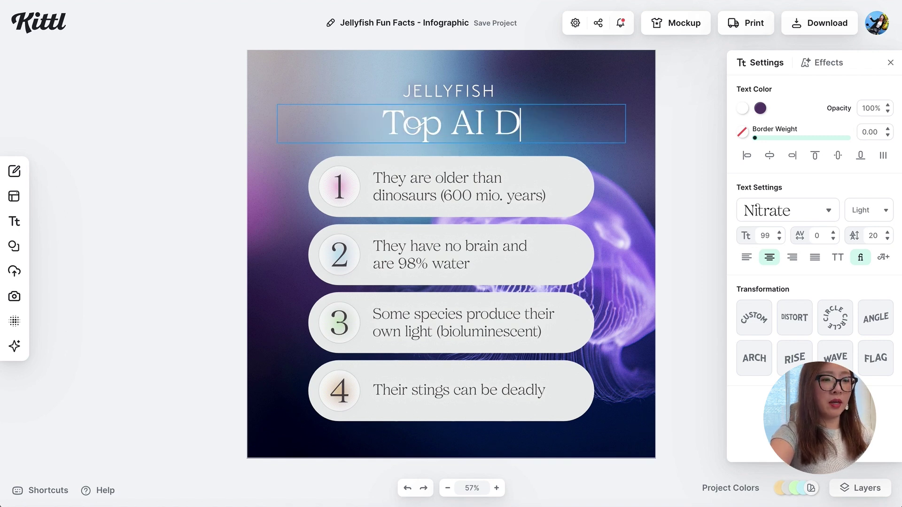
key(BackSpace)
text(Tools )
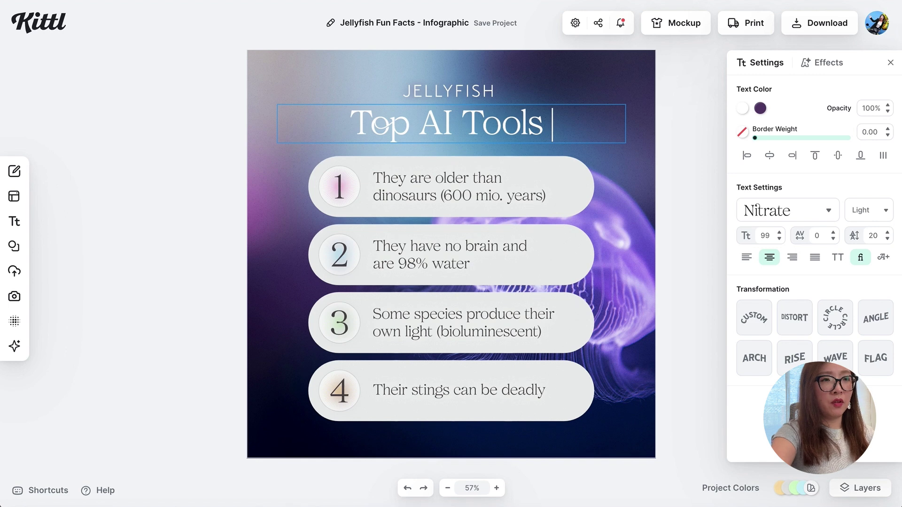
text(for De)
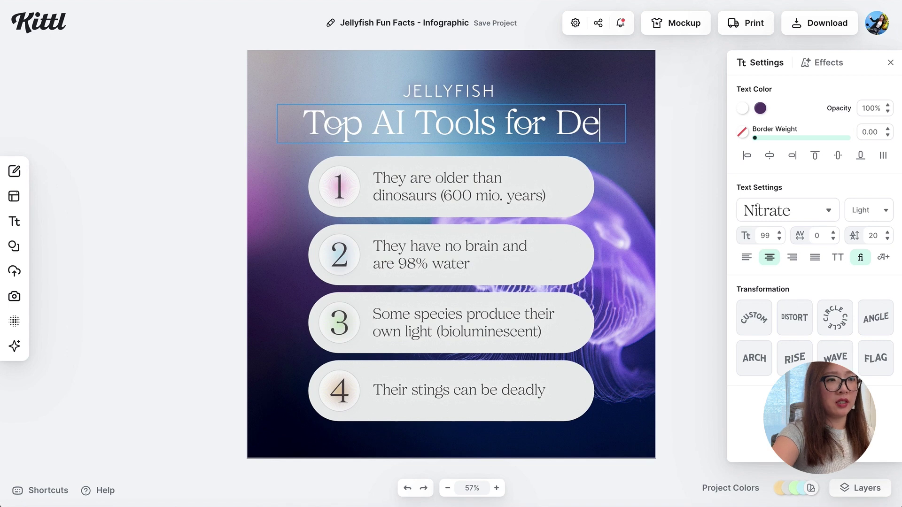
text(signer)
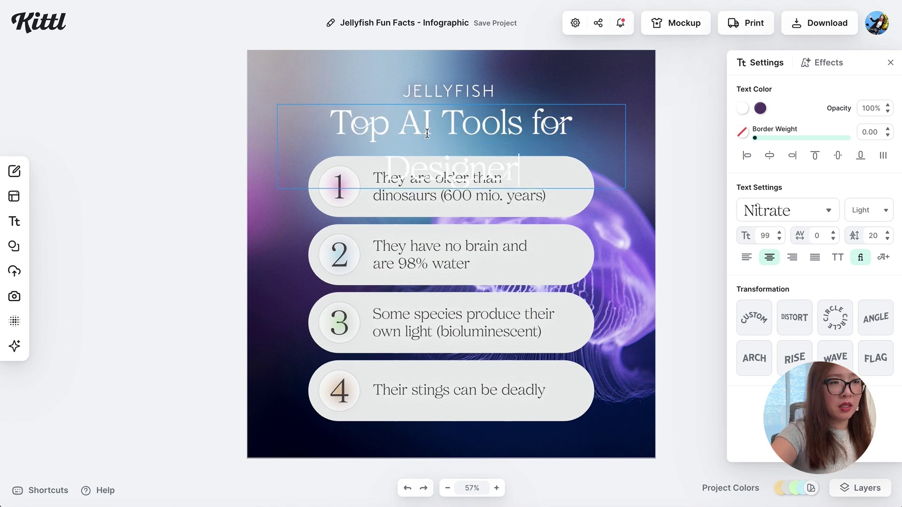
Set the heading's font size to 64, then 80, so it fits on one line.
drag(522, 169, 311, 118)
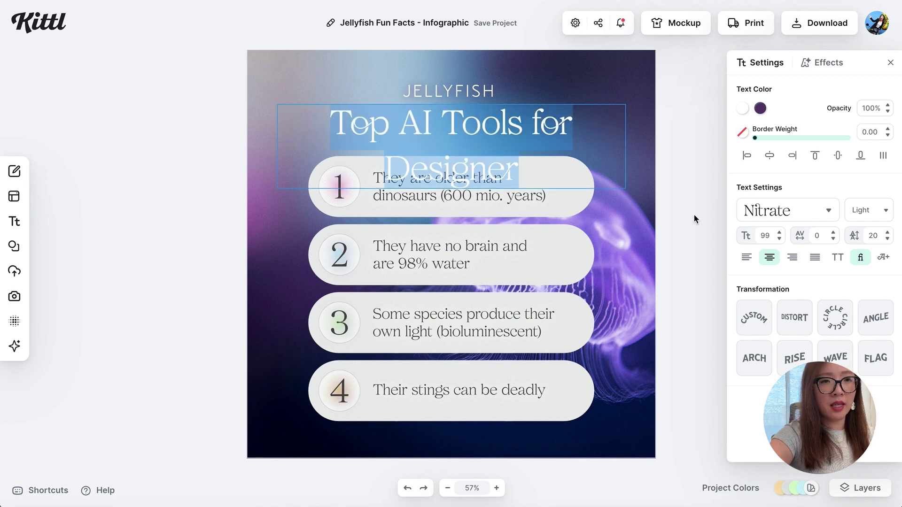
double_click(766, 237)
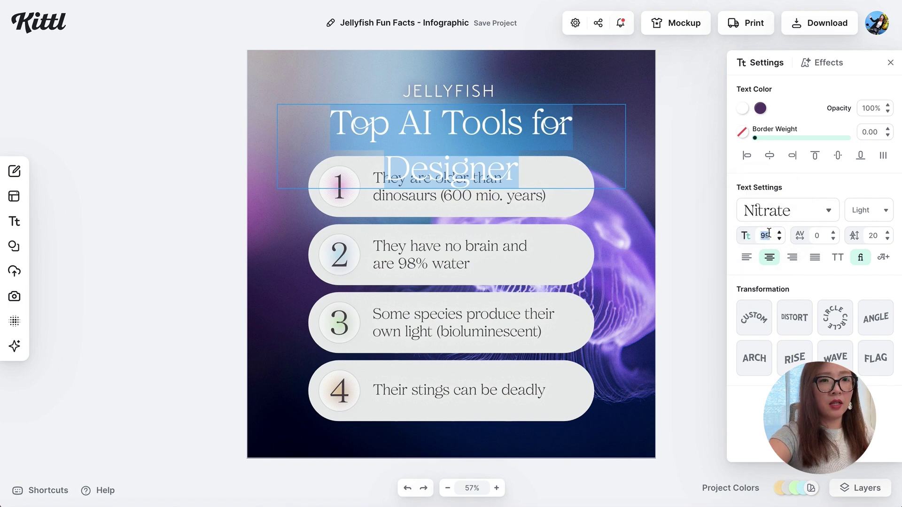
key(Return)
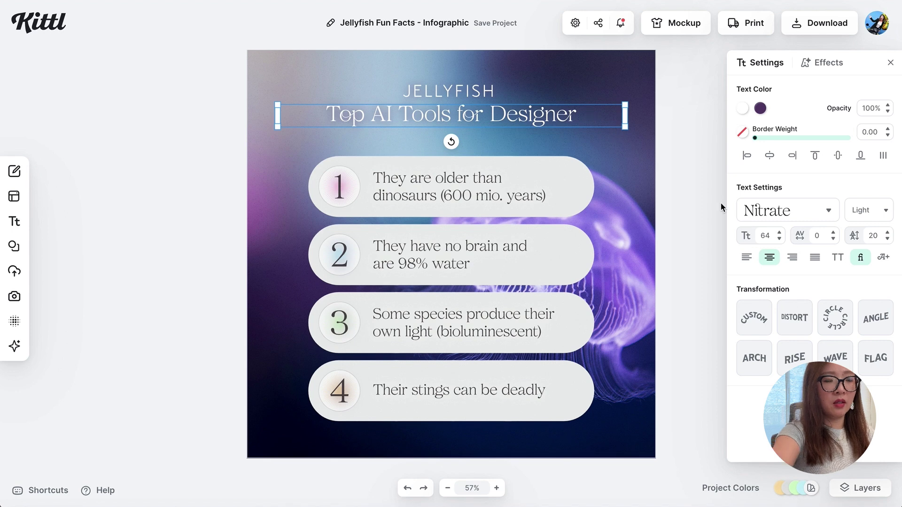
double_click(773, 233)
text(80)
key(Return)
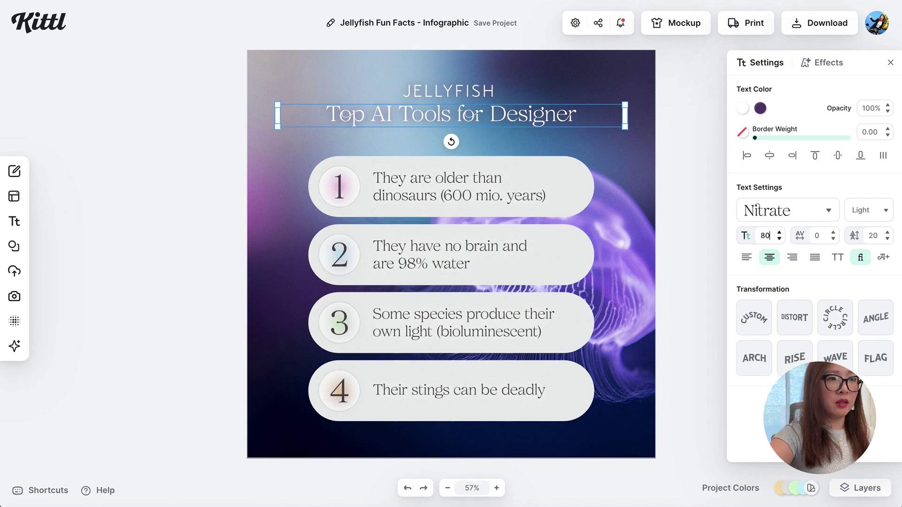
click(477, 89)
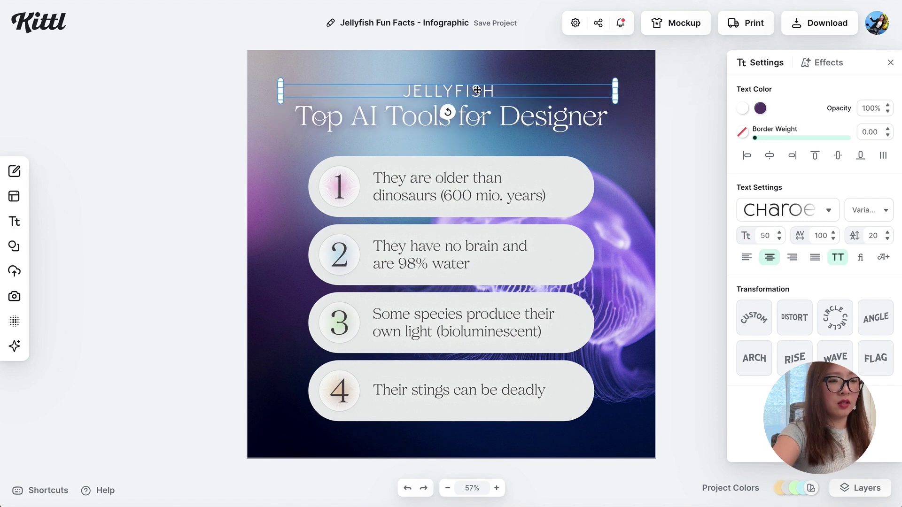
Delete the JELLYFISH label, retype the first fact as Kittl, and select the Uizard row text.
key(Delete)
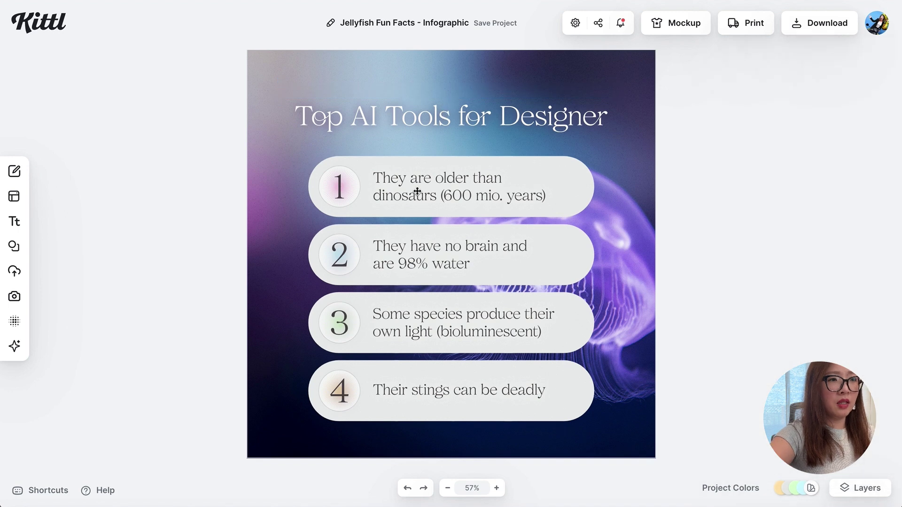
click(414, 186)
double_click(414, 185)
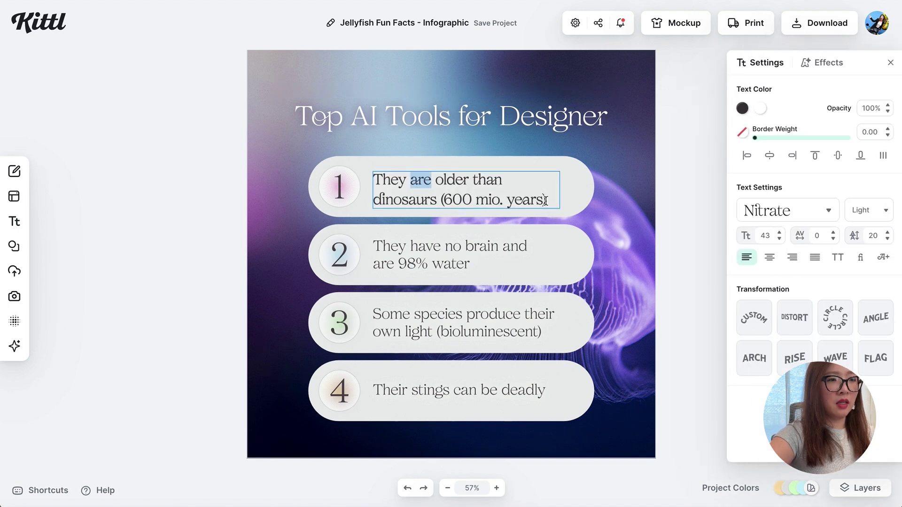
drag(545, 201, 366, 163)
text(Kittl)
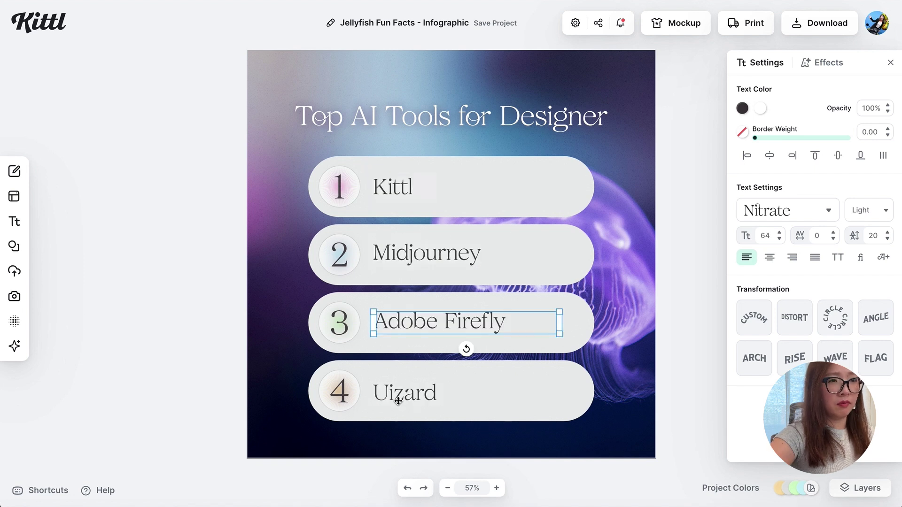
click(398, 398)
click(397, 398)
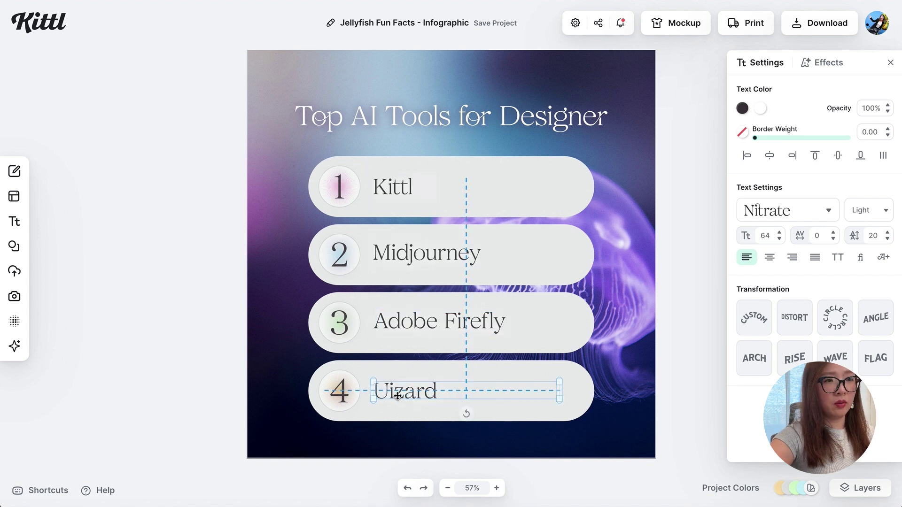